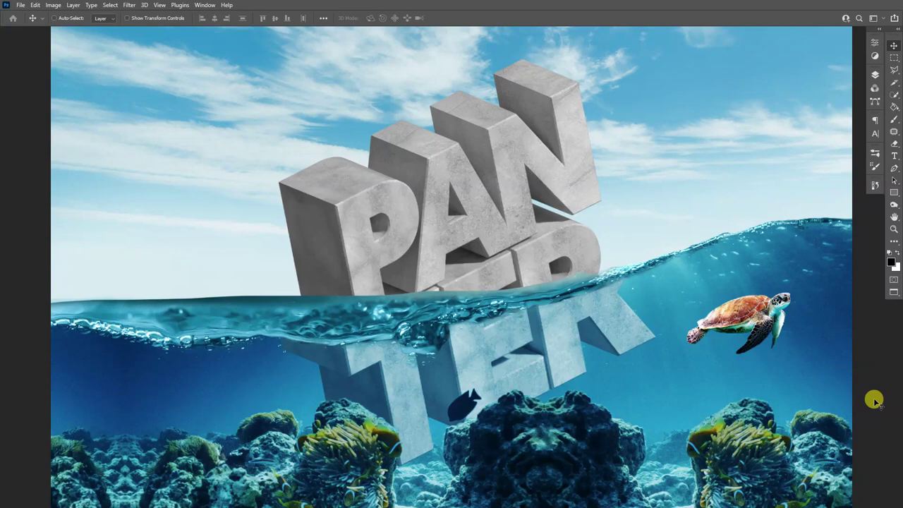
key(F7)
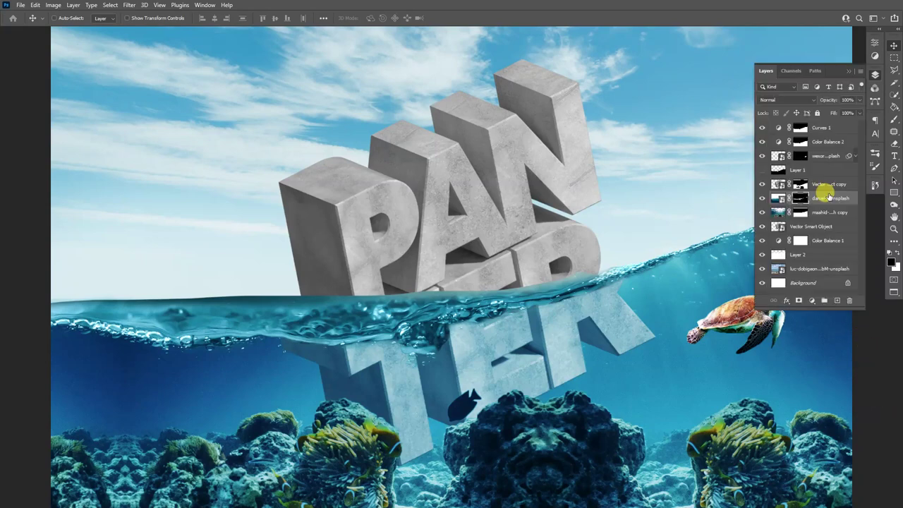
click(850, 73)
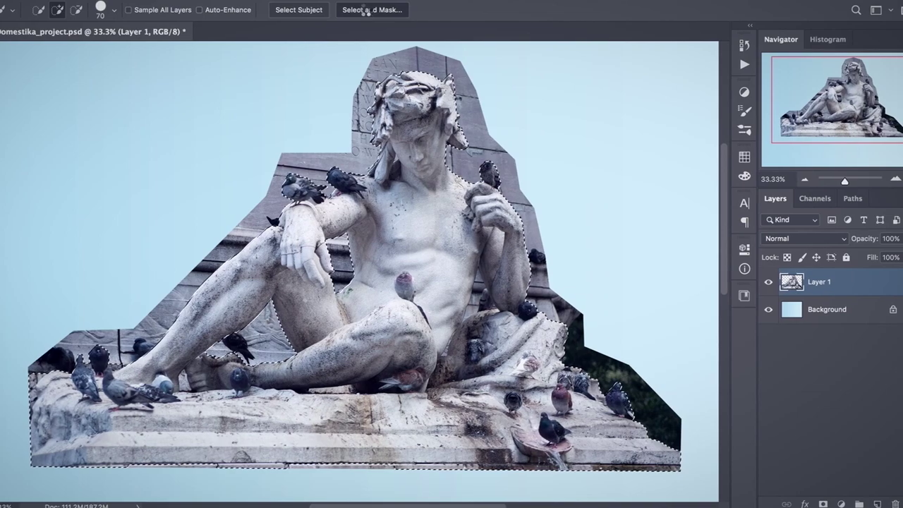
click(372, 7)
drag(804, 412, 768, 415)
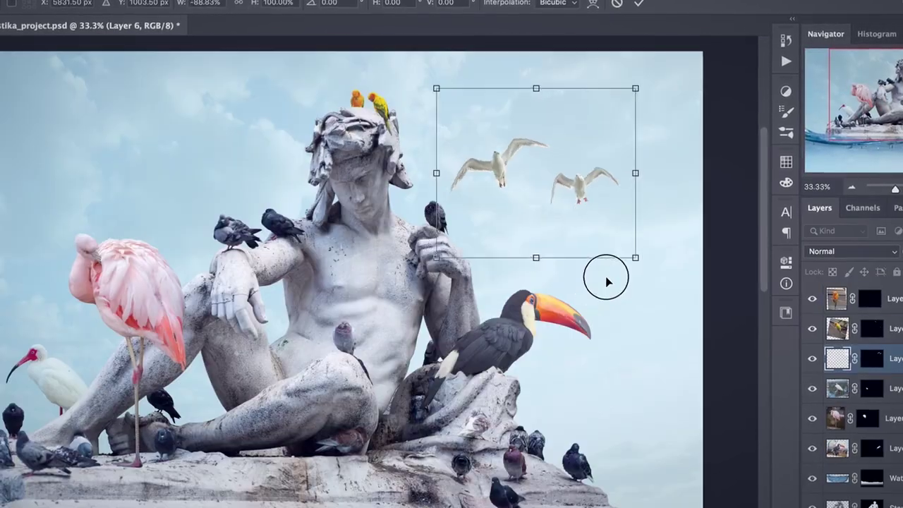
drag(605, 278, 565, 300)
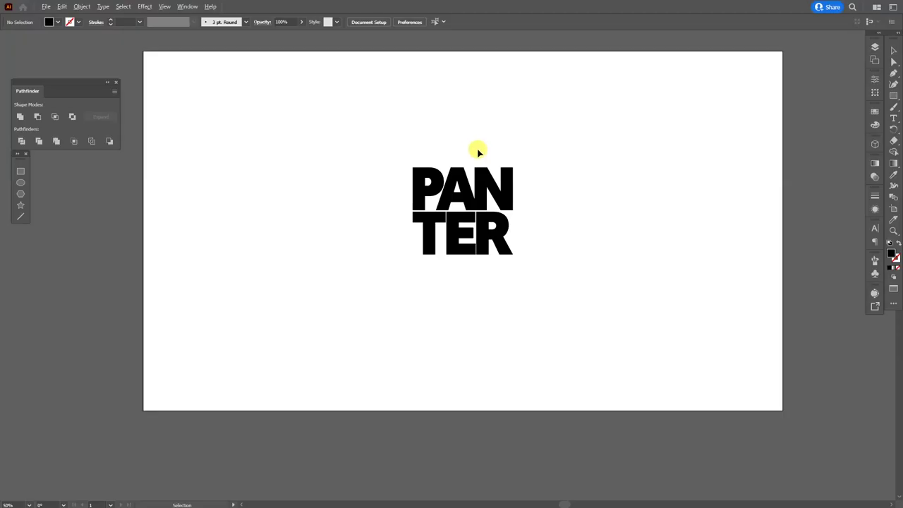
Enlarge the PANTER lettering to about 591 × 514 px and fill it with medium gray.
scroll(478, 151, up, 1)
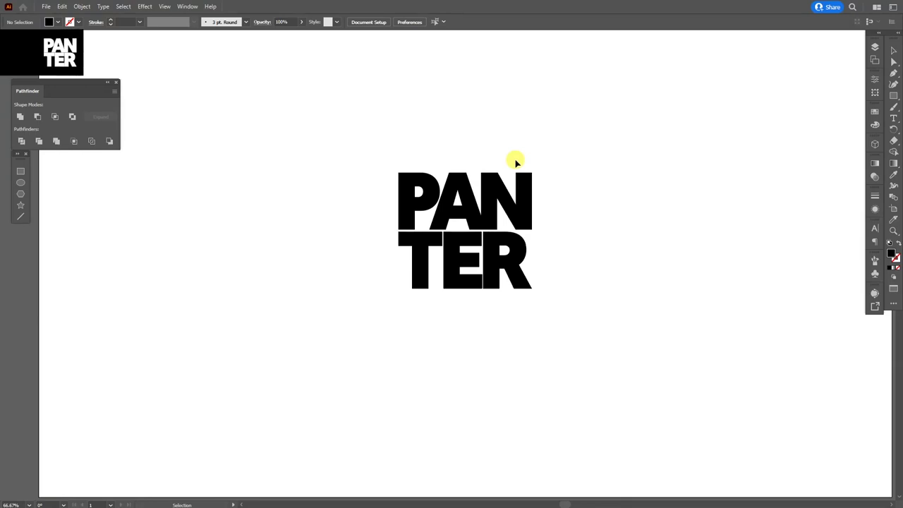
drag(403, 117, 657, 344)
drag(532, 229, 597, 231)
click(875, 112)
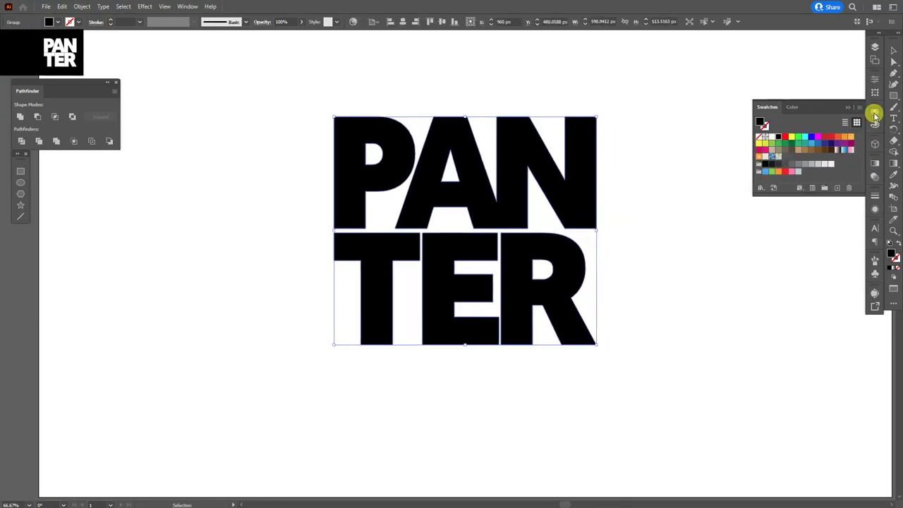
click(799, 165)
click(851, 112)
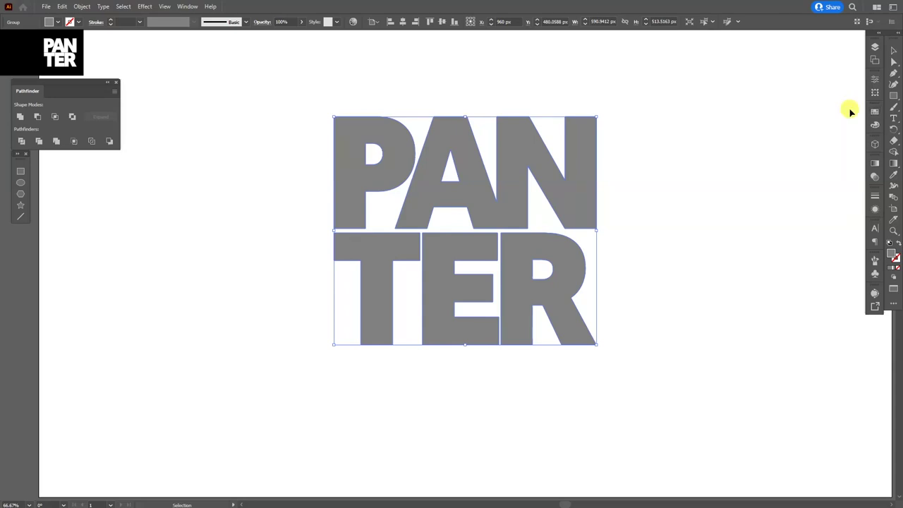
Apply the 3D Extrude & Bevel effect to the lettering with ray-traced rendering and tilt it about X and to about -10° on Z.
click(146, 7)
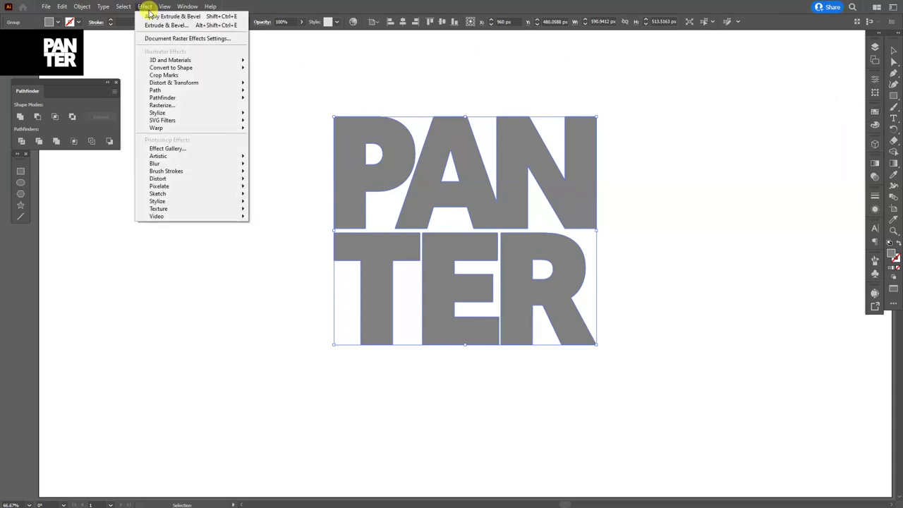
mouse_move(171, 61)
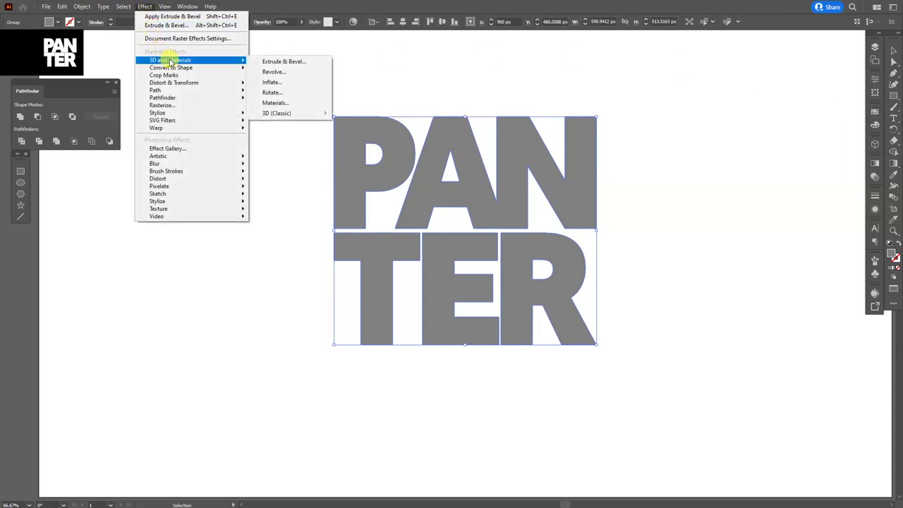
click(311, 63)
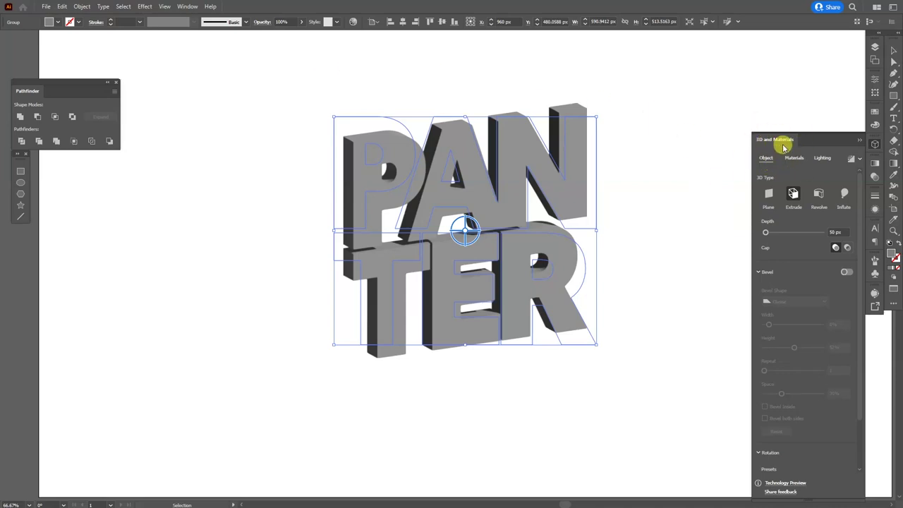
click(851, 160)
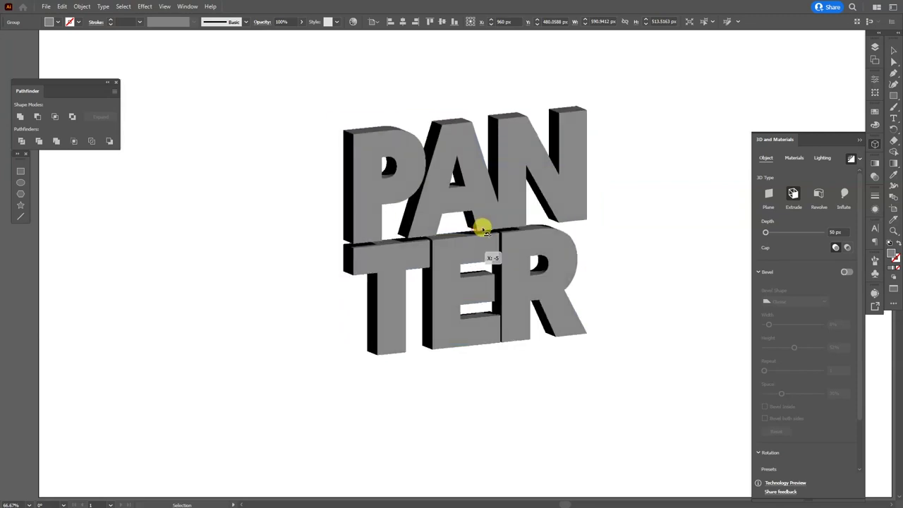
drag(451, 218, 455, 221)
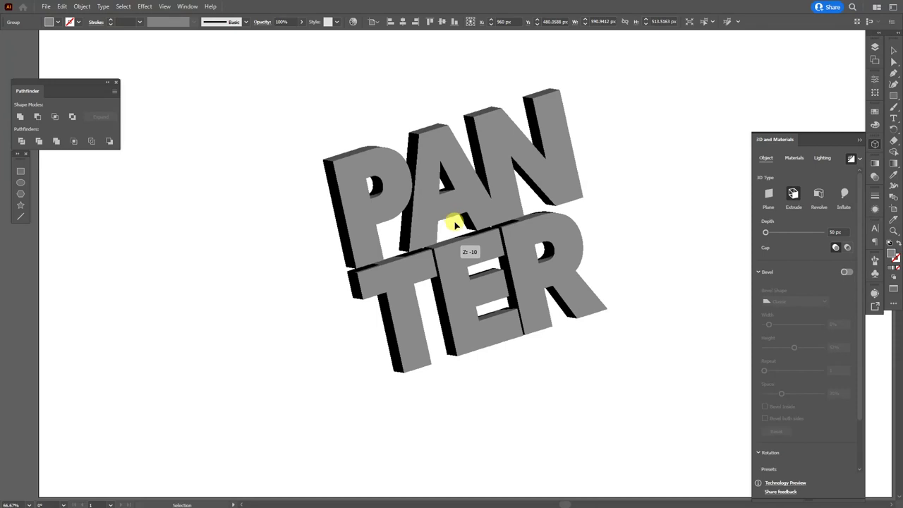
drag(455, 224, 455, 226)
Set the lettering's extrusion depth to 196 px and add a Classic bevel with 9% width and 39% height.
drag(766, 233, 770, 233)
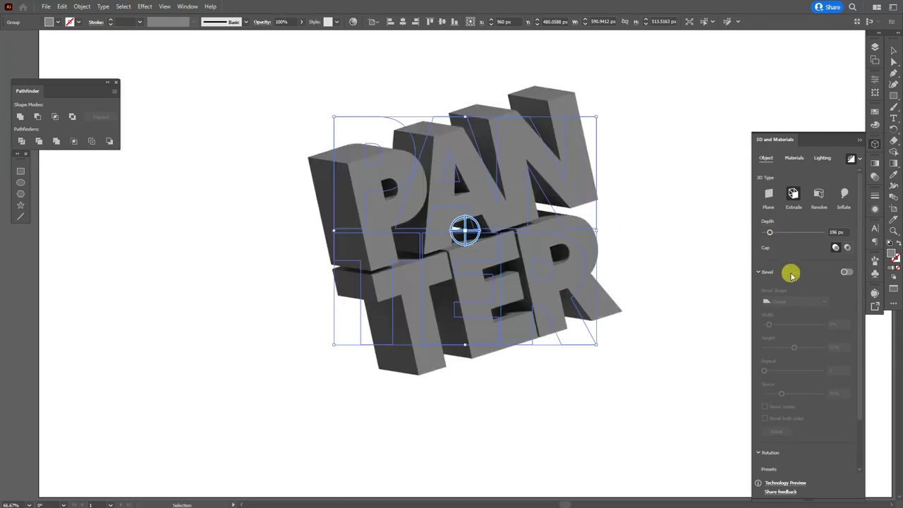
click(847, 272)
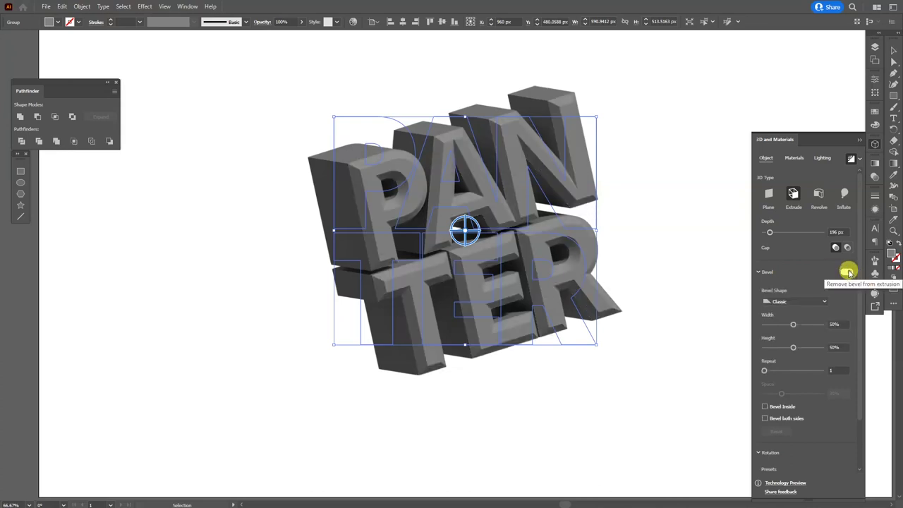
drag(795, 325, 787, 348)
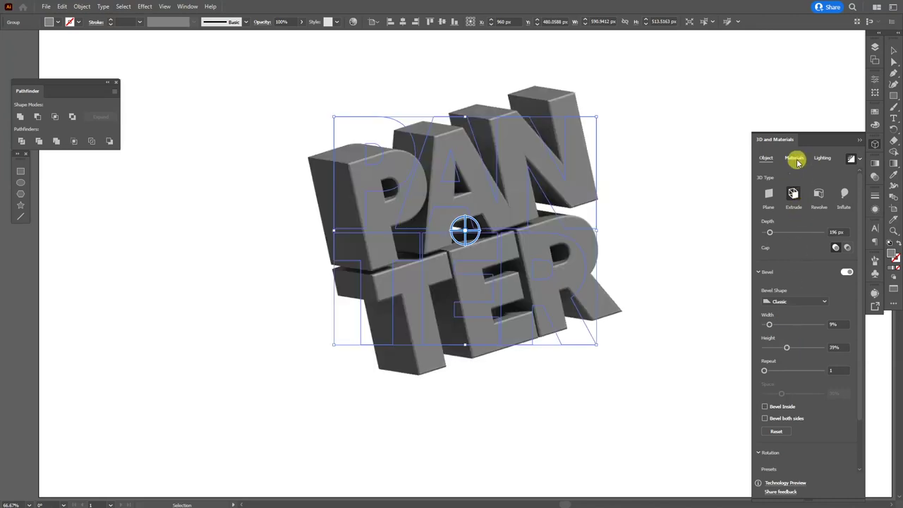
Apply the Calacatta Marble substance material to the 3D lettering.
click(796, 160)
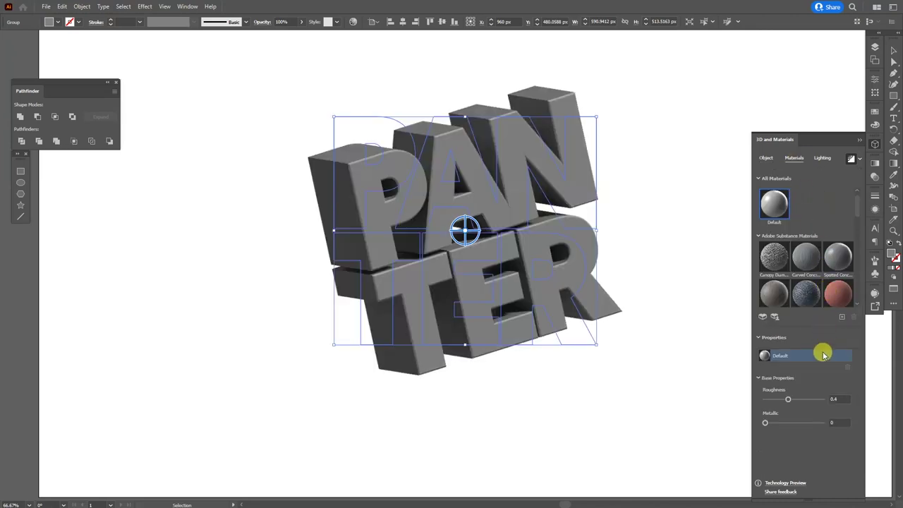
drag(859, 209, 857, 230)
scroll(856, 234, down, 5)
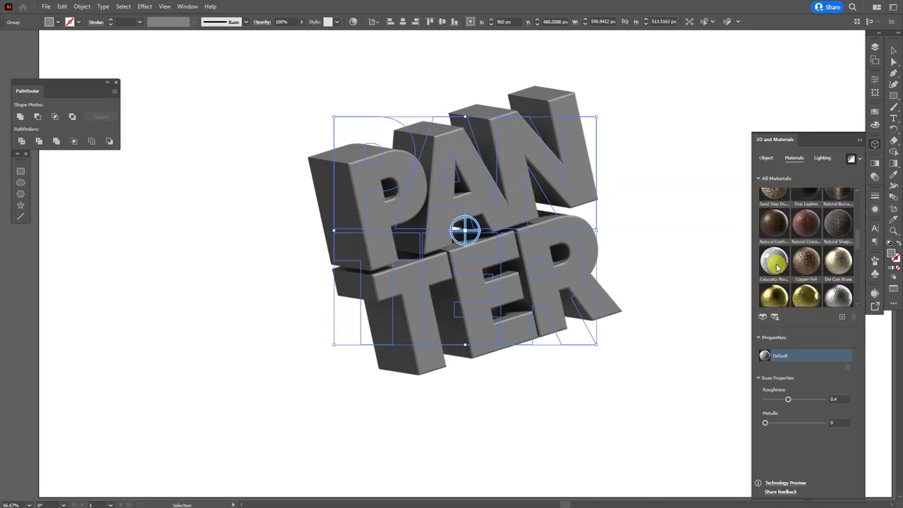
click(777, 266)
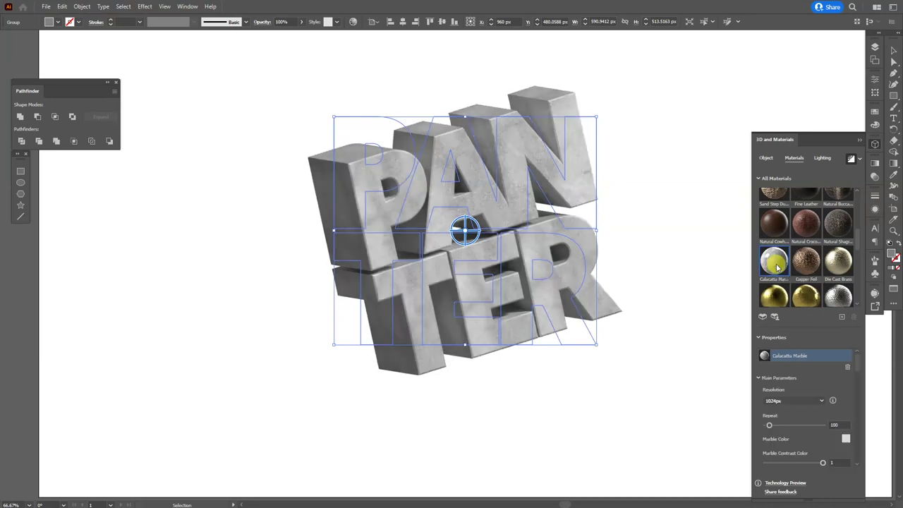
Copy the marble lettering into the blank Photoshop document as a Smart Object and enlarge it to fill the middle of the canvas.
drag(666, 197, 270, 295)
key(a)
key(v)
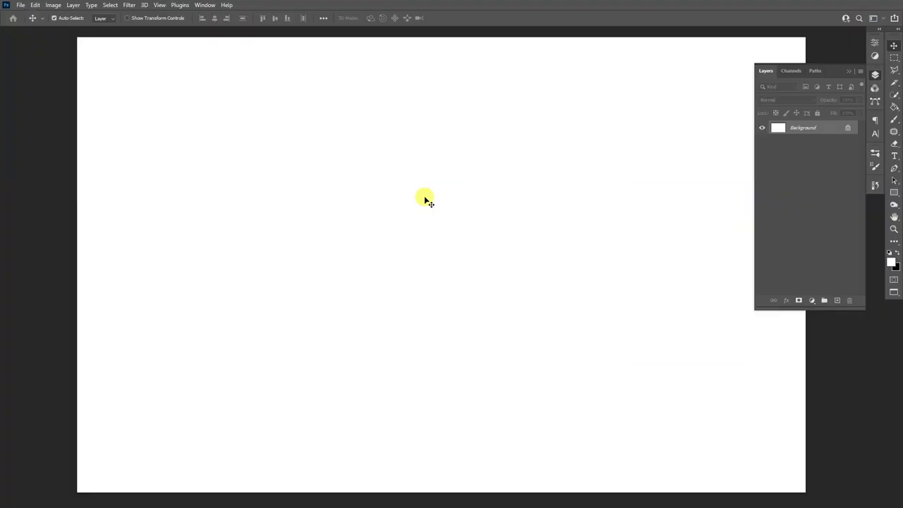
key(ctrl+v)
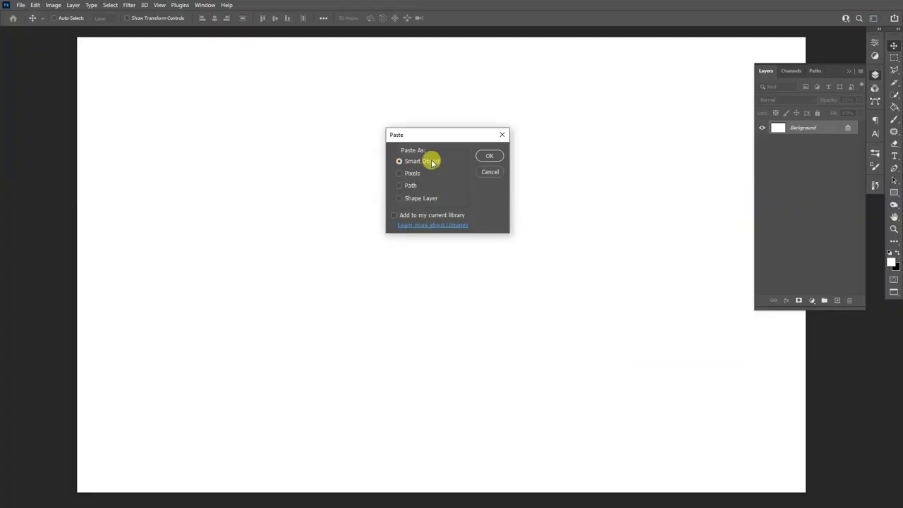
click(498, 160)
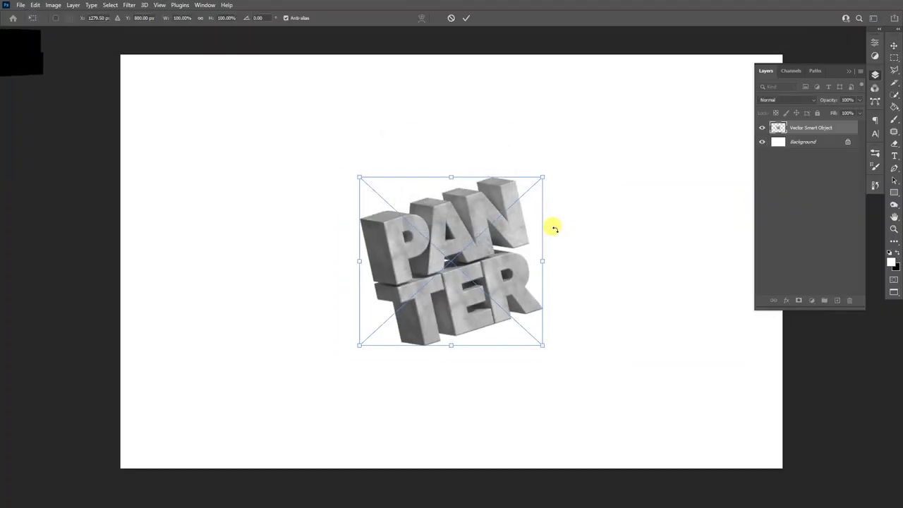
drag(542, 177, 610, 120)
key(Return)
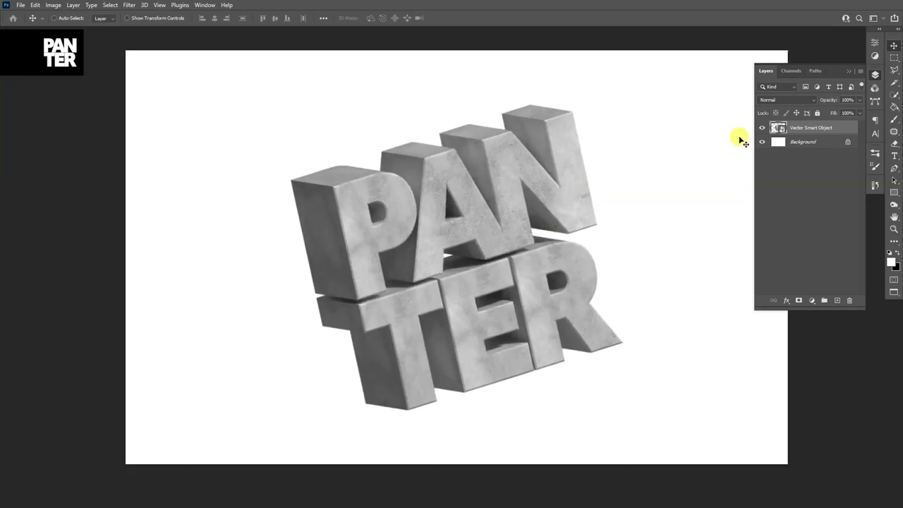
Hide the lettering layer and place the waterline wave photo from the SEA folder, scaled to 49.73% to cover the canvas.
click(758, 128)
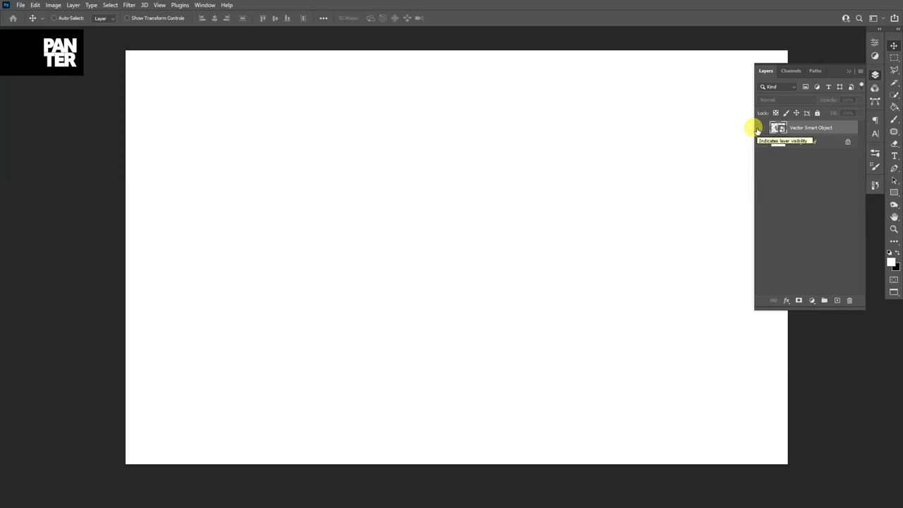
key(alt+Tab)
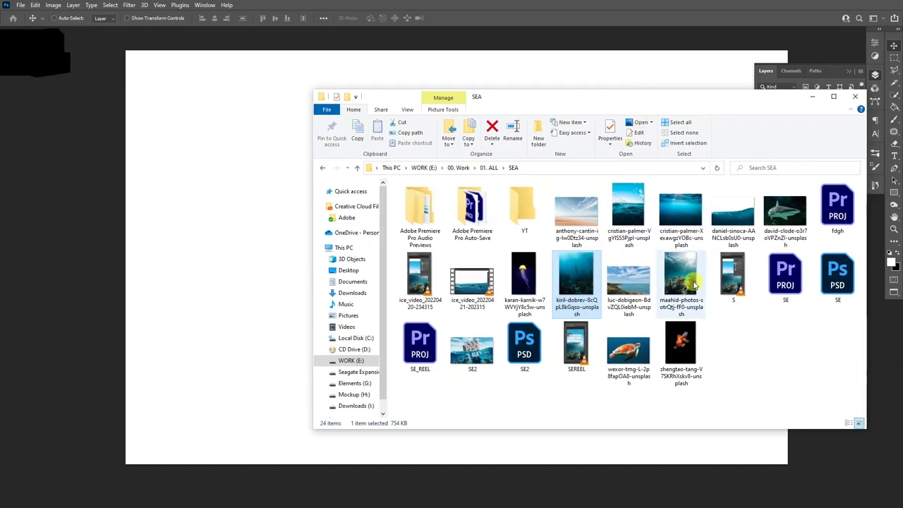
double_click(732, 229)
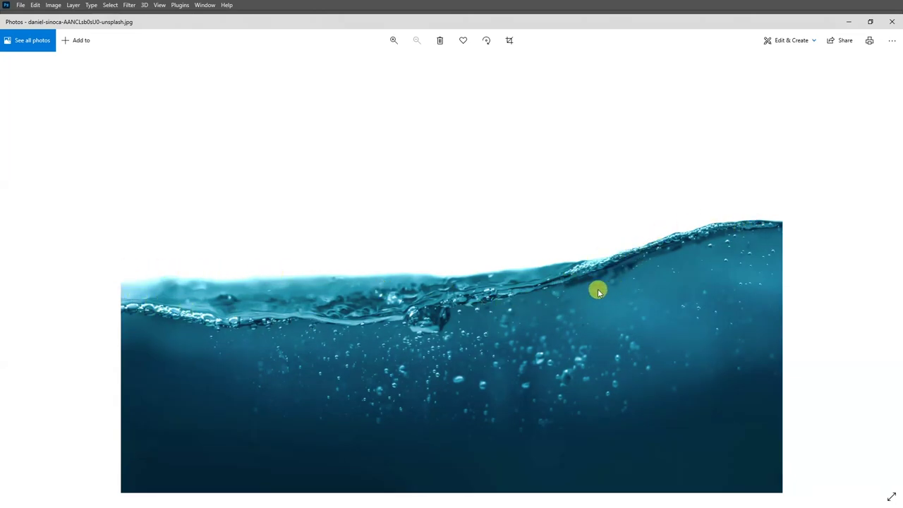
click(891, 27)
drag(738, 212, 218, 211)
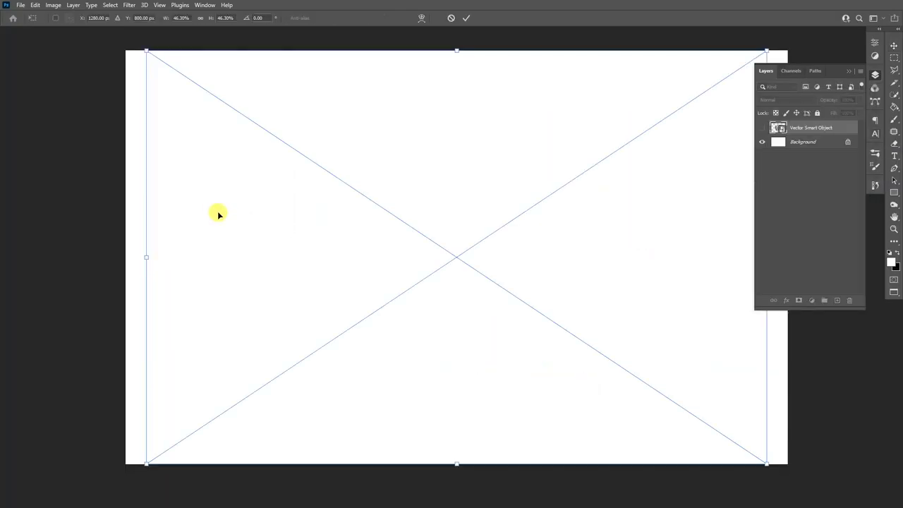
drag(718, 437, 738, 453)
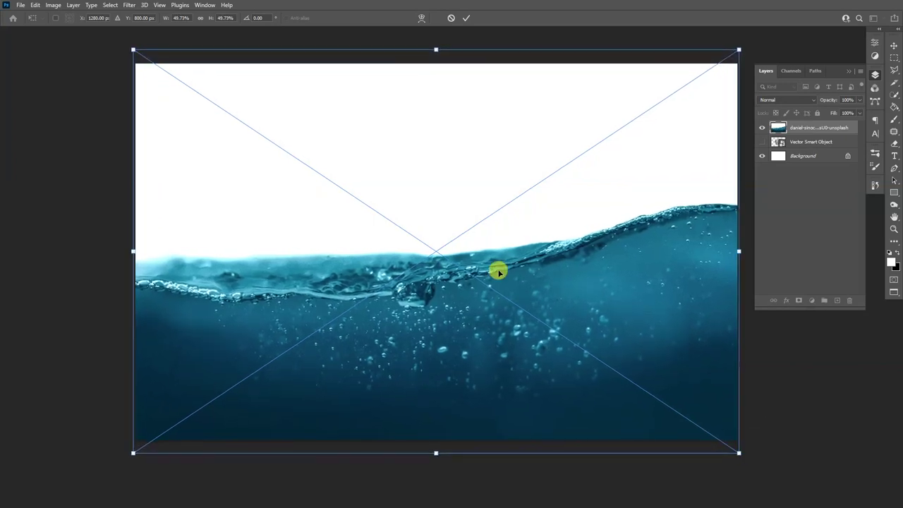
key(Return)
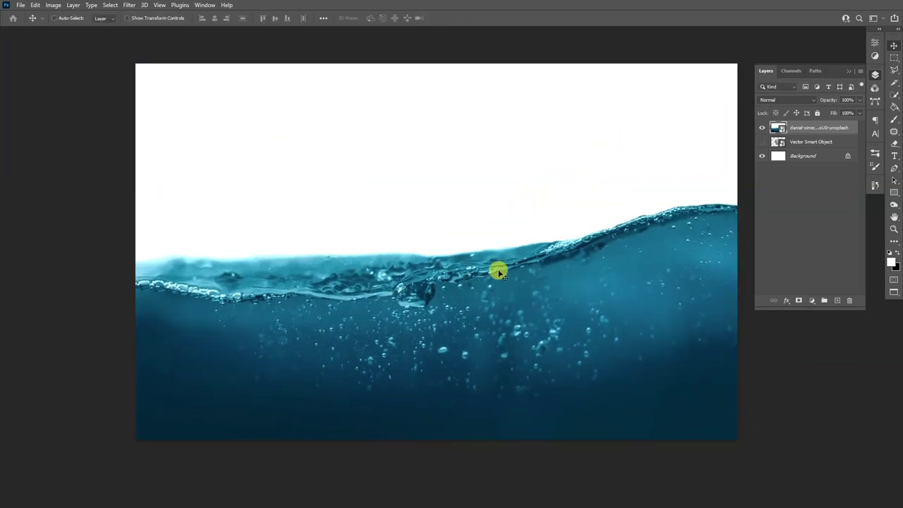
Select the left part of the wave's surface band, including its bubbly lower edge, with the Quick Selection tool.
scroll(499, 273, up, 1)
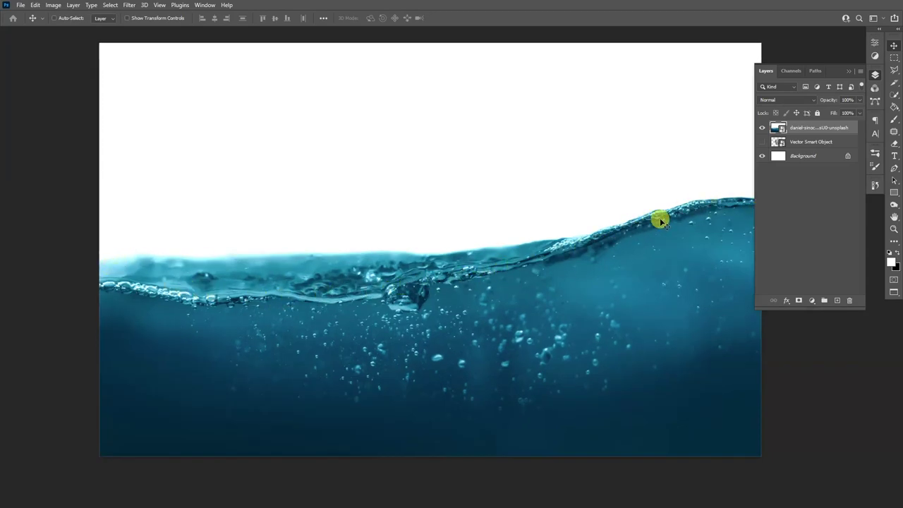
scroll(504, 188, up, 1)
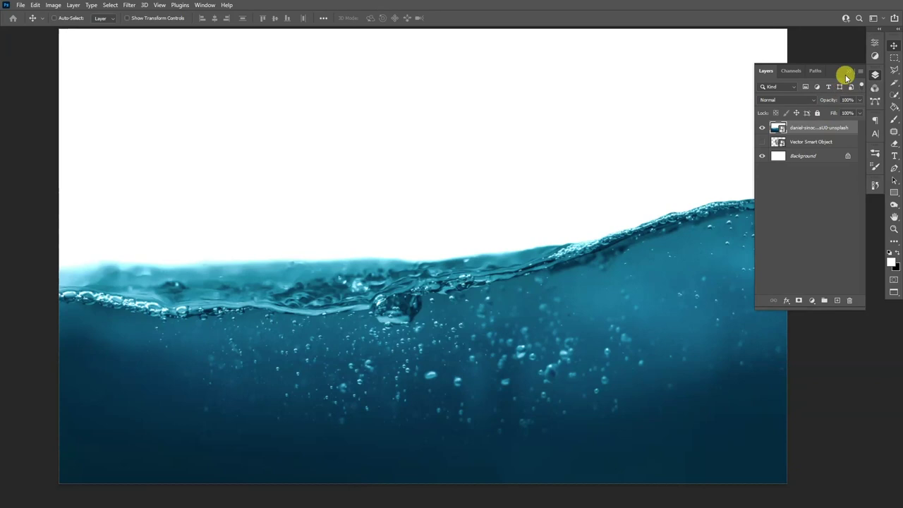
click(849, 72)
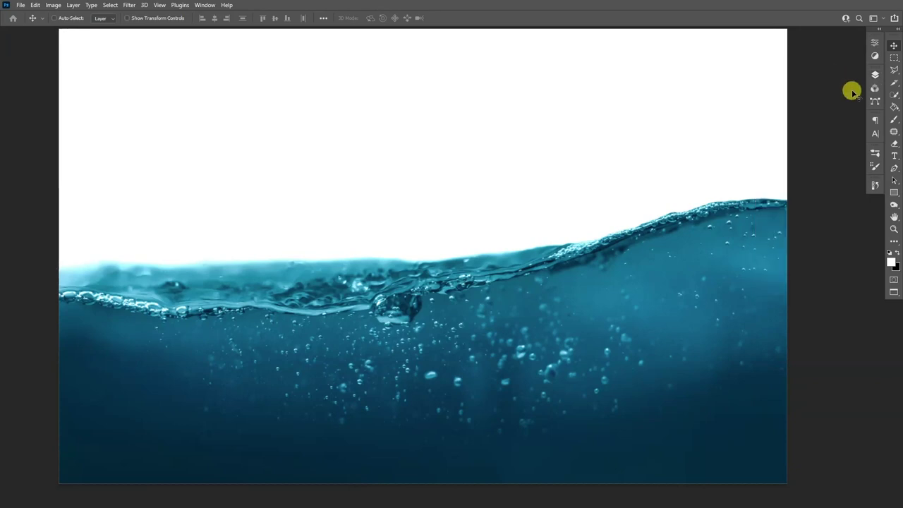
click(894, 99)
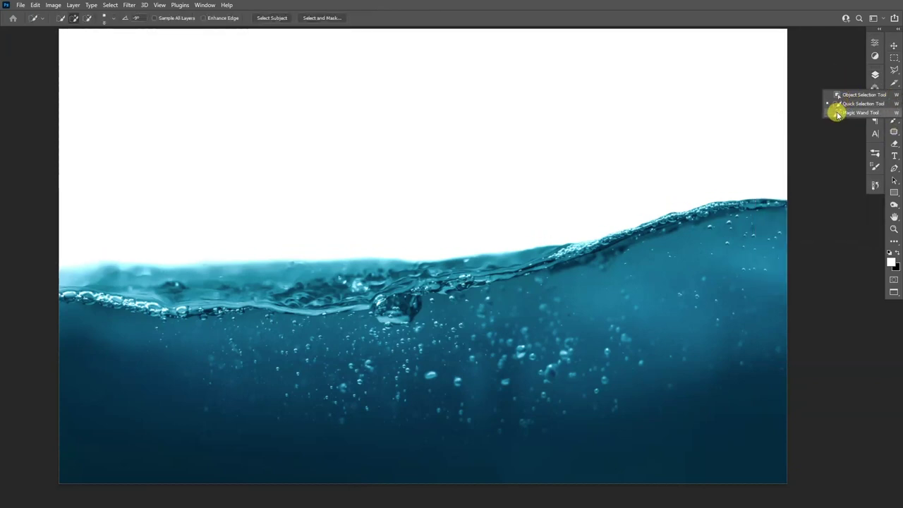
click(867, 107)
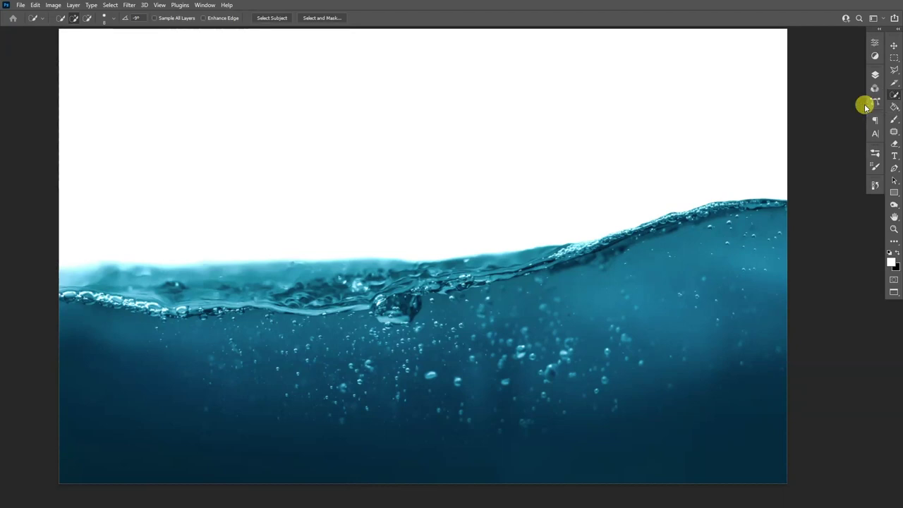
scroll(167, 234, up, 2)
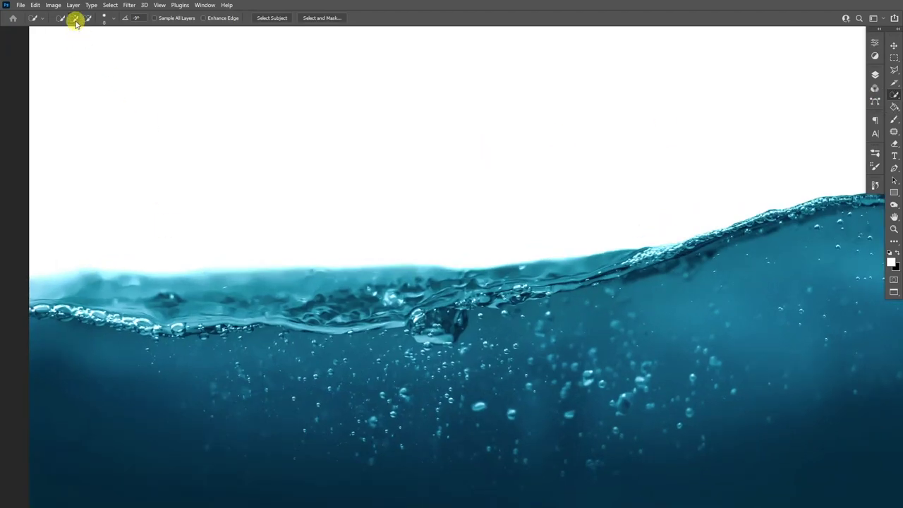
scroll(193, 322, up, 1)
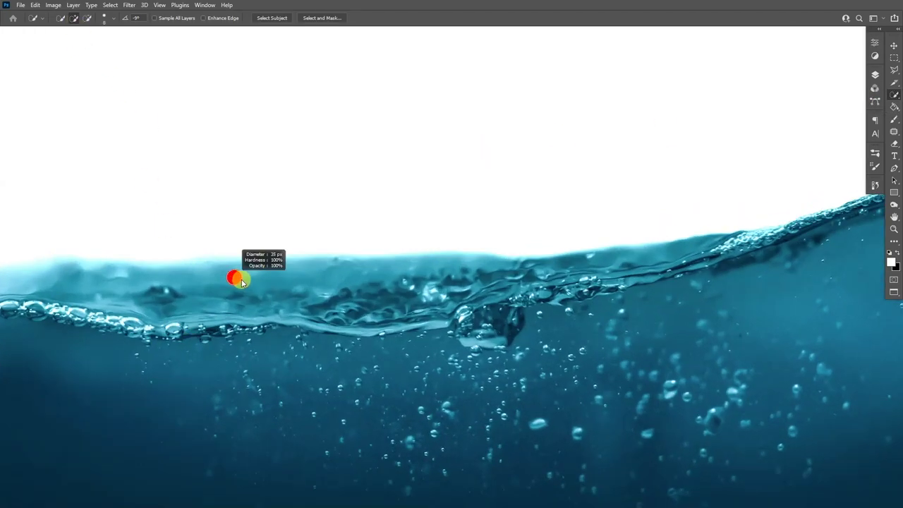
scroll(212, 278, down, 1)
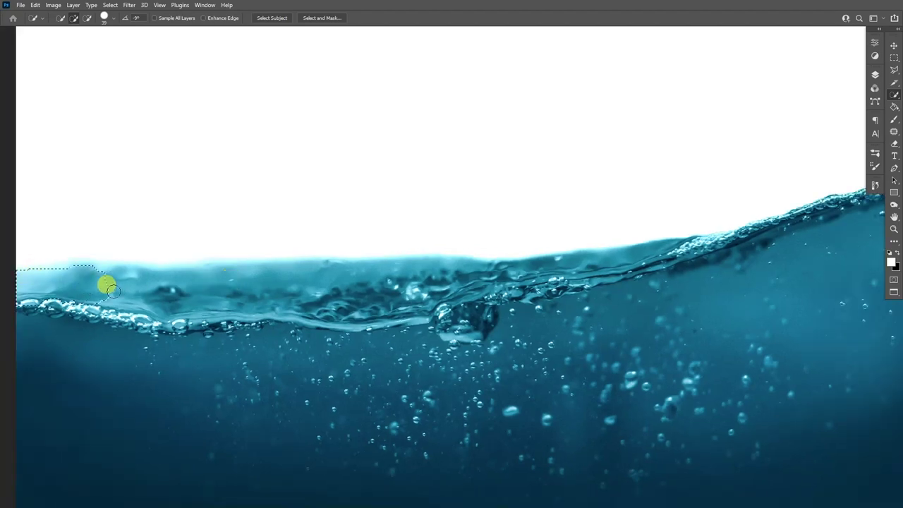
mouse_move(130, 299)
mouse_down()
mouse_move(135, 310)
mouse_move(73, 302)
mouse_up()
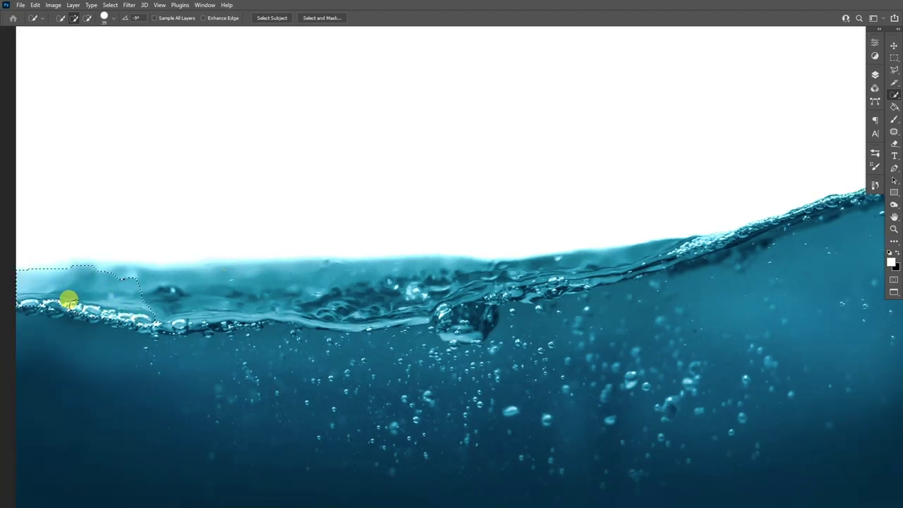
scroll(14, 298, up, 2)
drag(17, 293, 256, 322)
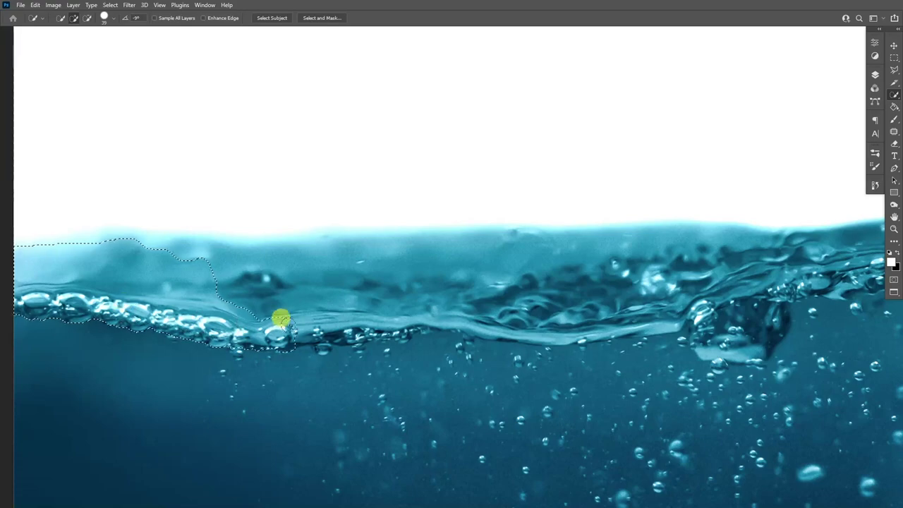
Extend the selection along the rest of the waterline, including the large droplet, up to the canvas's right edge.
scroll(147, 324, down, 1)
scroll(402, 351, right, 2)
scroll(614, 254, right, 2)
drag(614, 254, 700, 232)
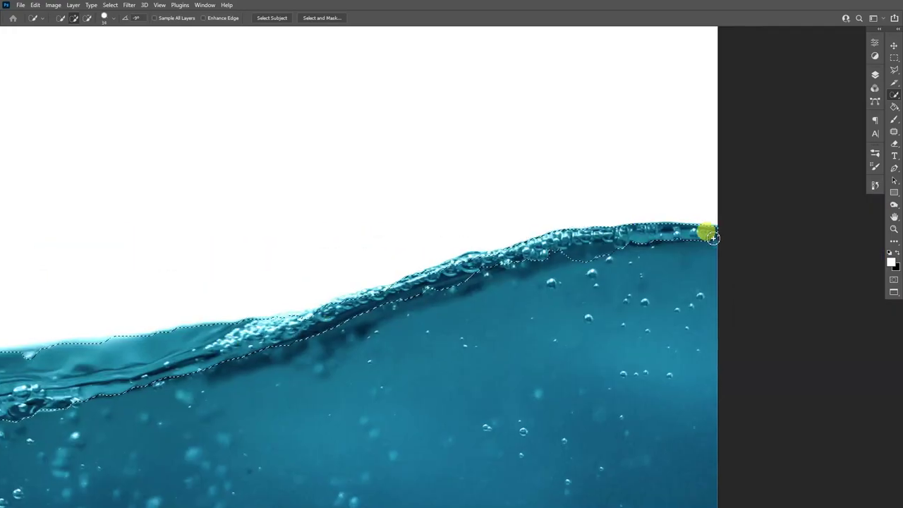
scroll(699, 232, up, 1)
scroll(306, 338, down, 3)
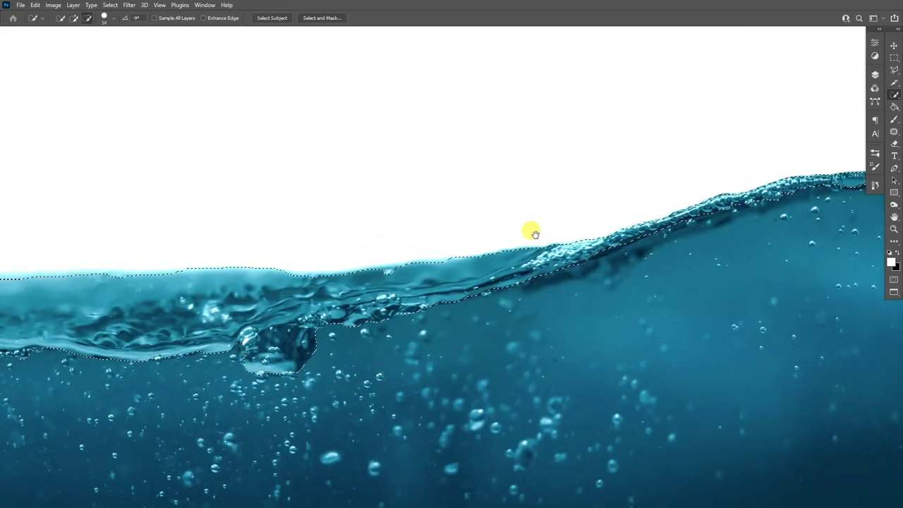
scroll(537, 238, down, 1)
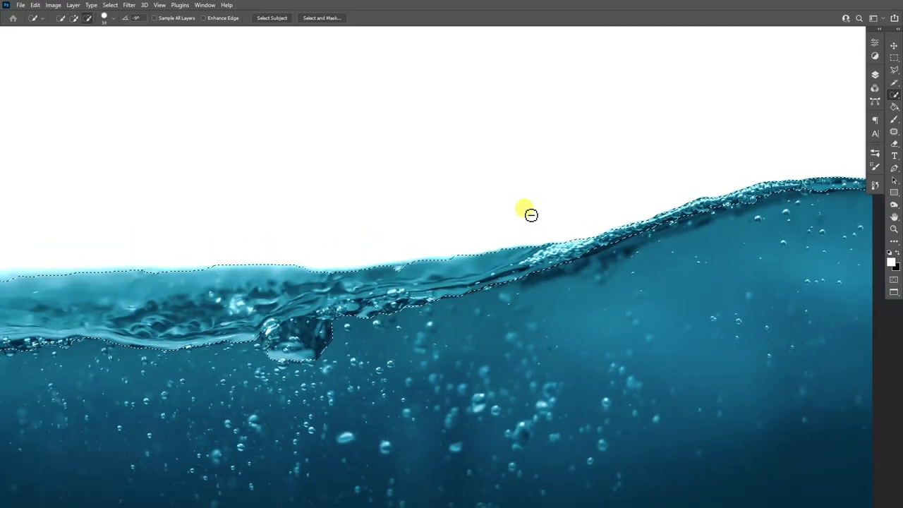
Open the selection in Select and Mask and soften the wave's upper edge with the Refine Edge brush.
click(321, 18)
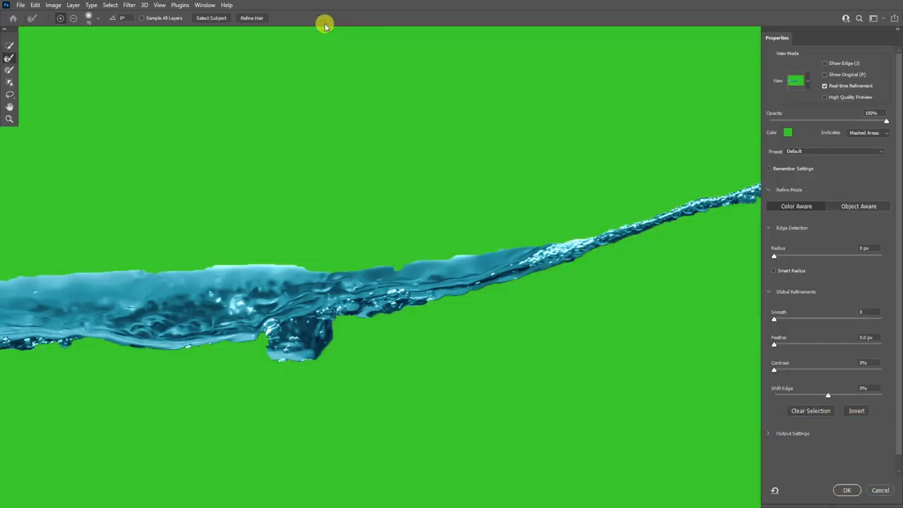
scroll(407, 246, down, 1)
scroll(258, 256, up, 4)
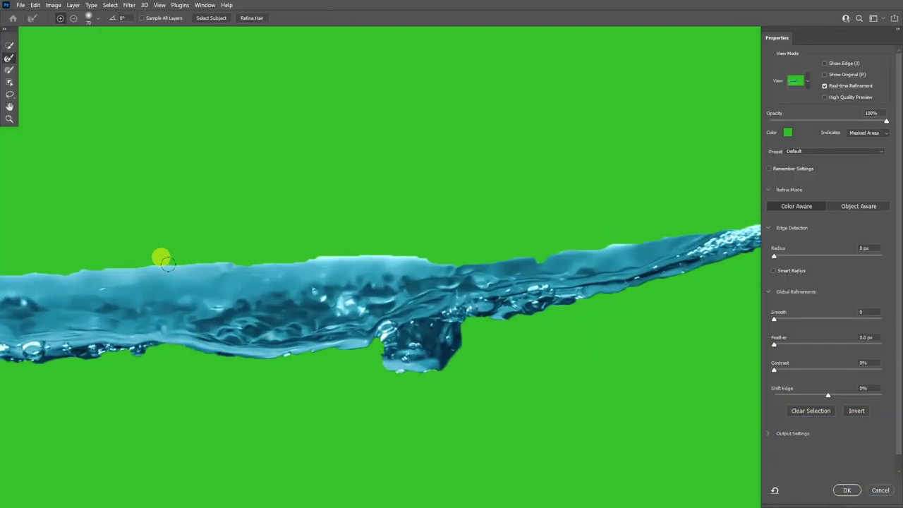
scroll(311, 266, left, 3)
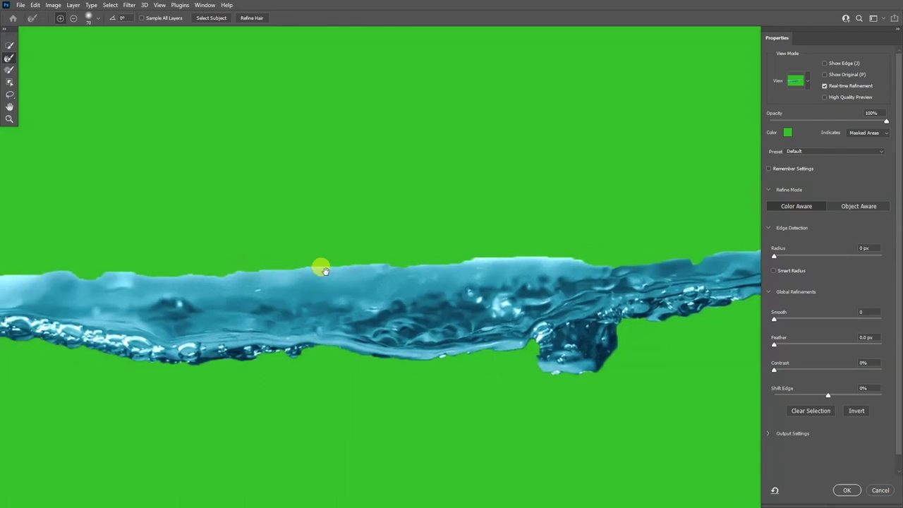
scroll(338, 268, left, 2)
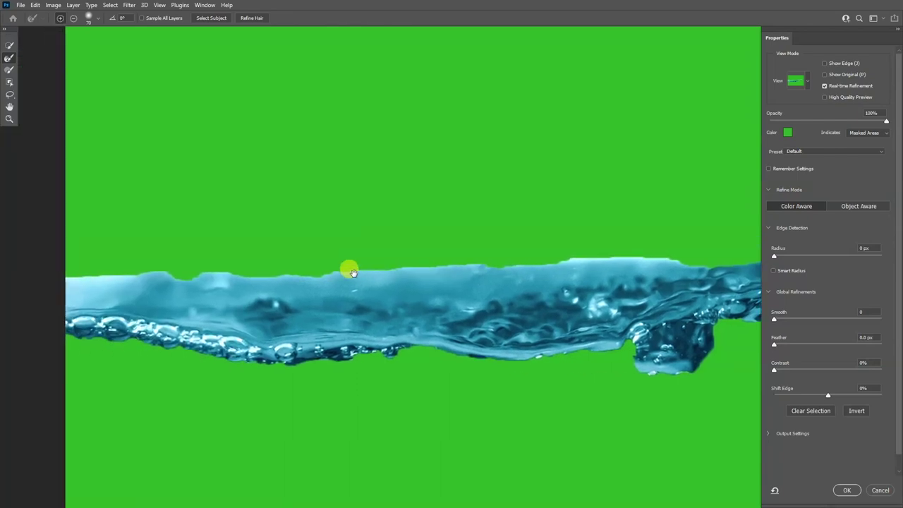
click(10, 60)
drag(649, 250, 96, 271)
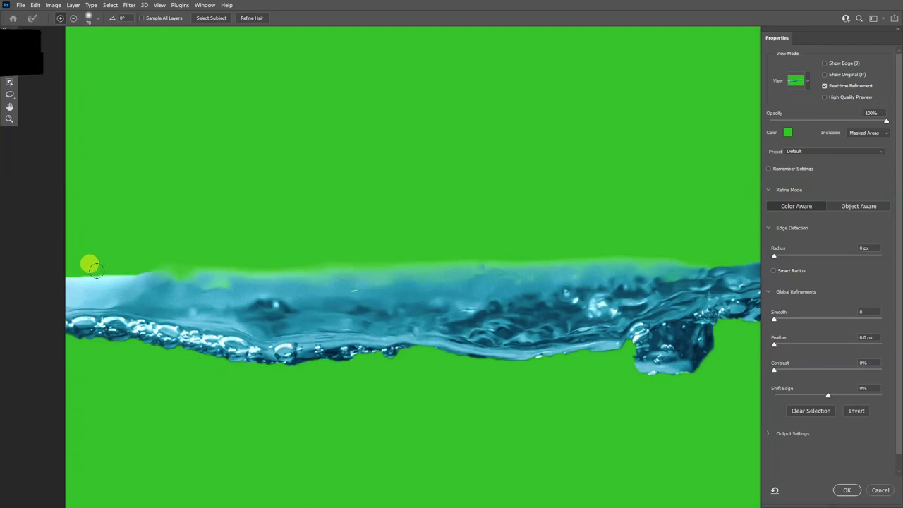
Refine the remaining upper edge and the bubbly lower edge of the wave band with a smaller Refine Edge brush.
scroll(376, 283, down, 2)
scroll(462, 327, up, 4)
scroll(432, 324, down, 2)
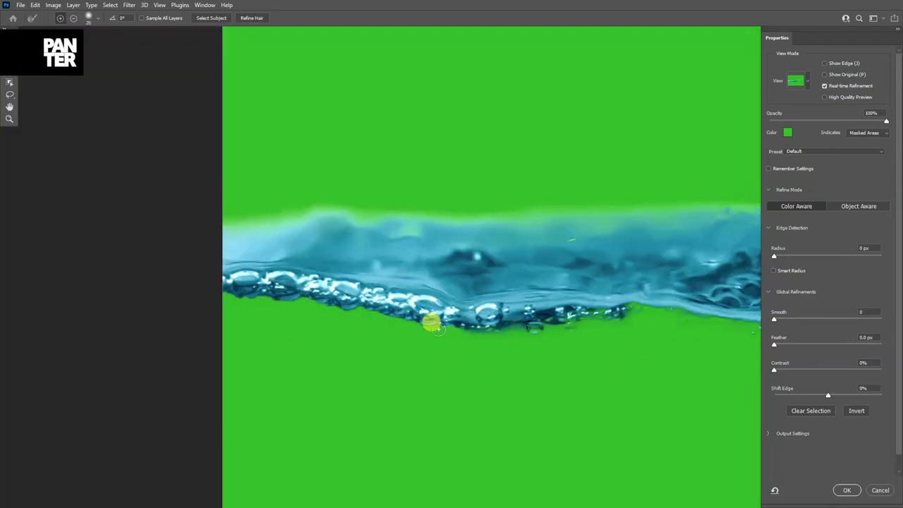
scroll(434, 326, down, 5)
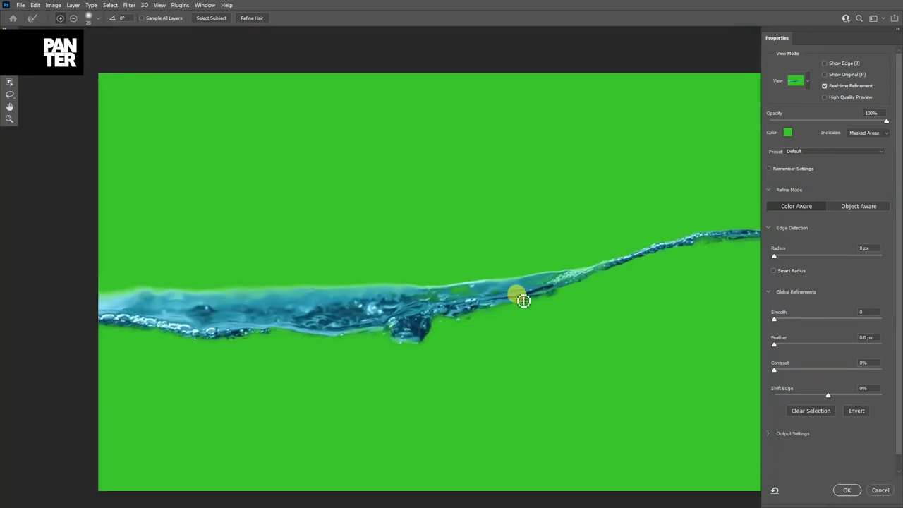
scroll(522, 301, up, 1)
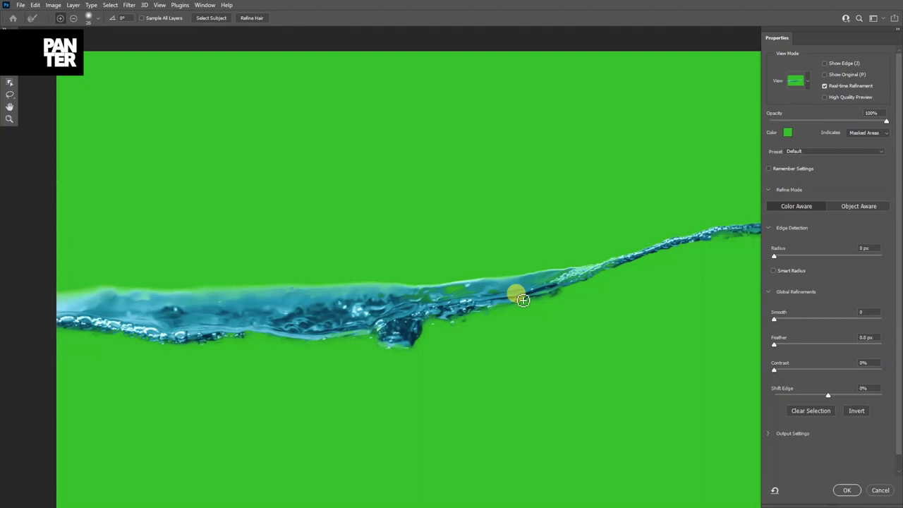
Accept the refined selection and apply it to the wave photo's layer as a layer mask.
click(848, 492)
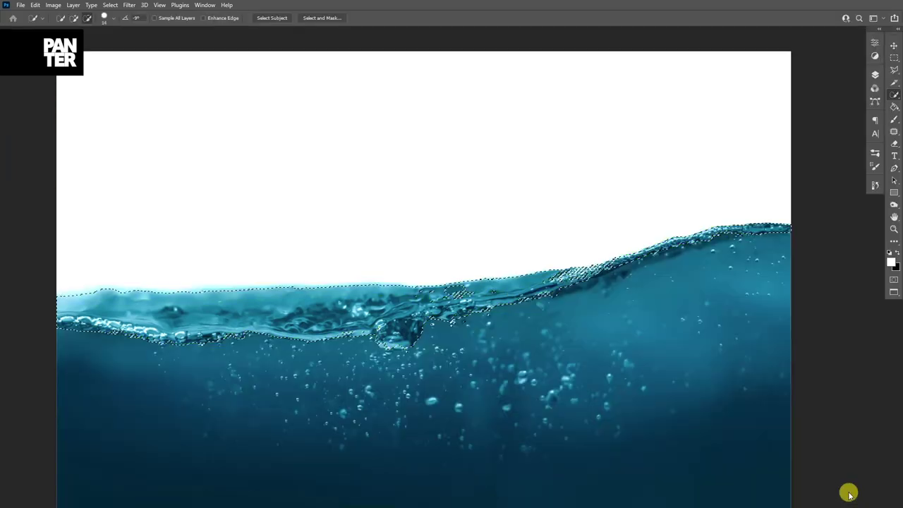
click(875, 75)
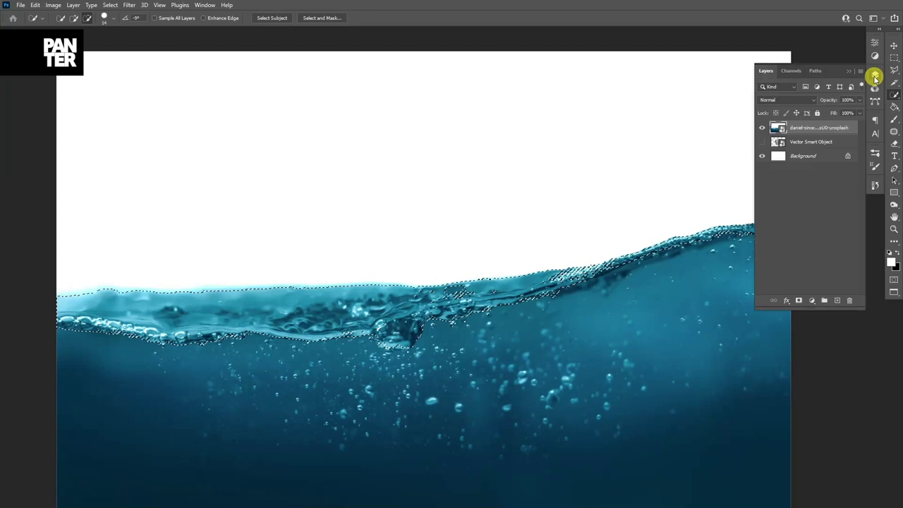
click(798, 301)
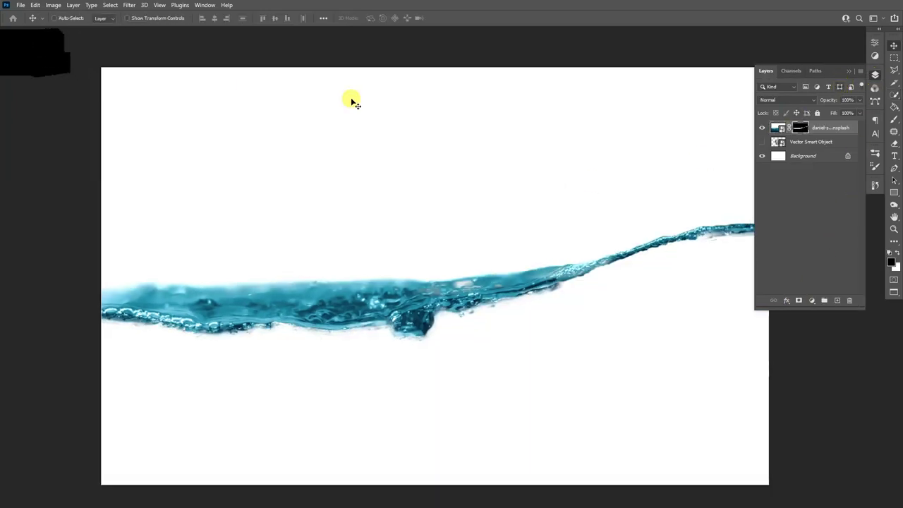
Preview the coral reef photo with sun rays in the SEA folder and place it in the composite.
key(alt+Tab)
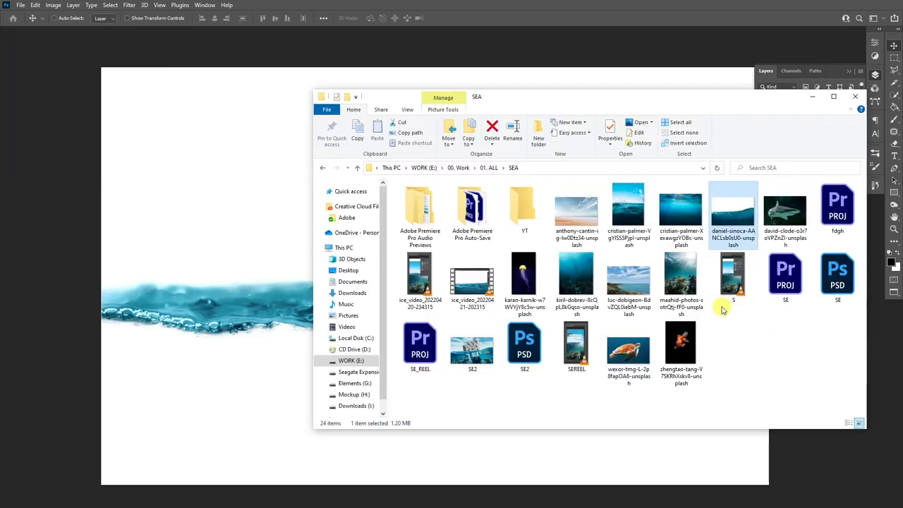
double_click(680, 282)
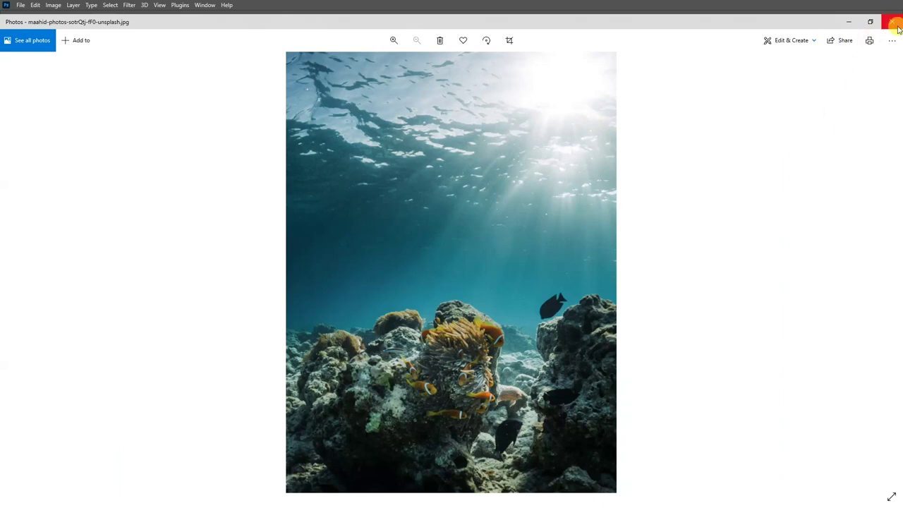
click(895, 23)
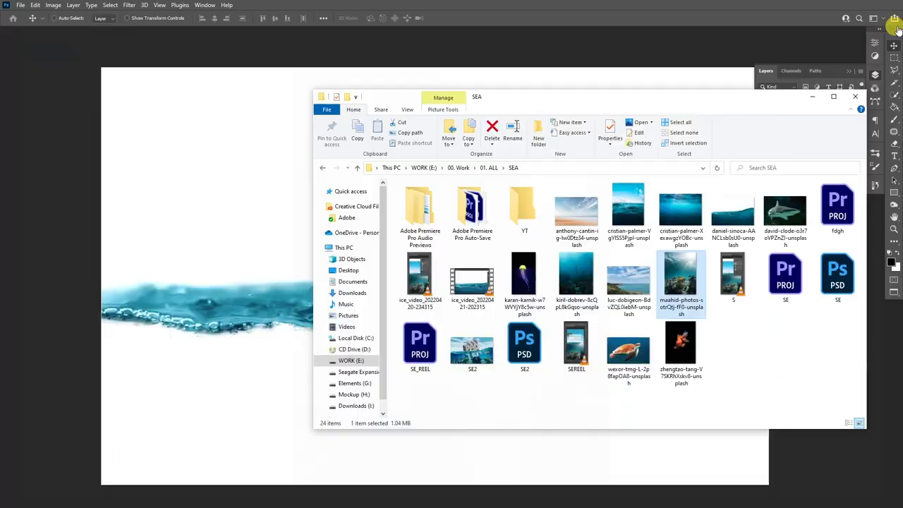
drag(690, 279, 223, 218)
scroll(290, 245, down, 3)
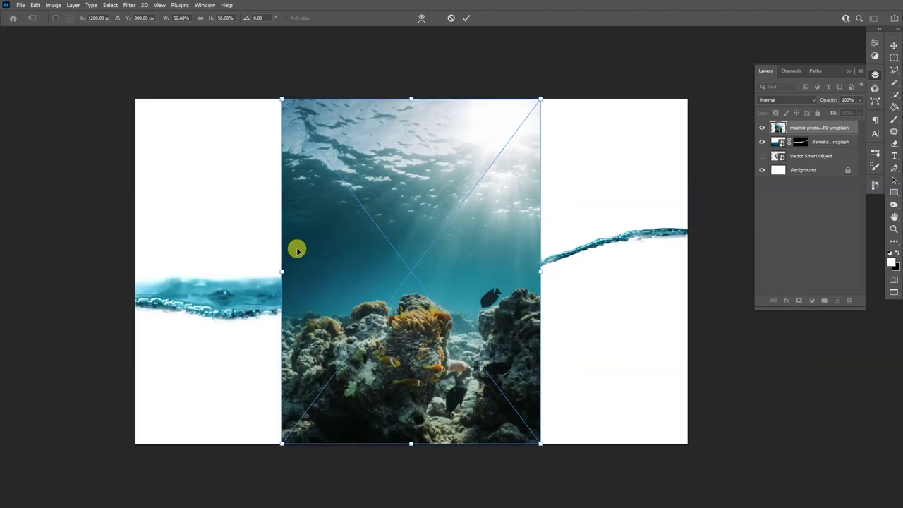
Scale the reef photo to 61.09% over the canvas's lower right half and put its layer beneath the masked wave.
drag(416, 233, 549, 261)
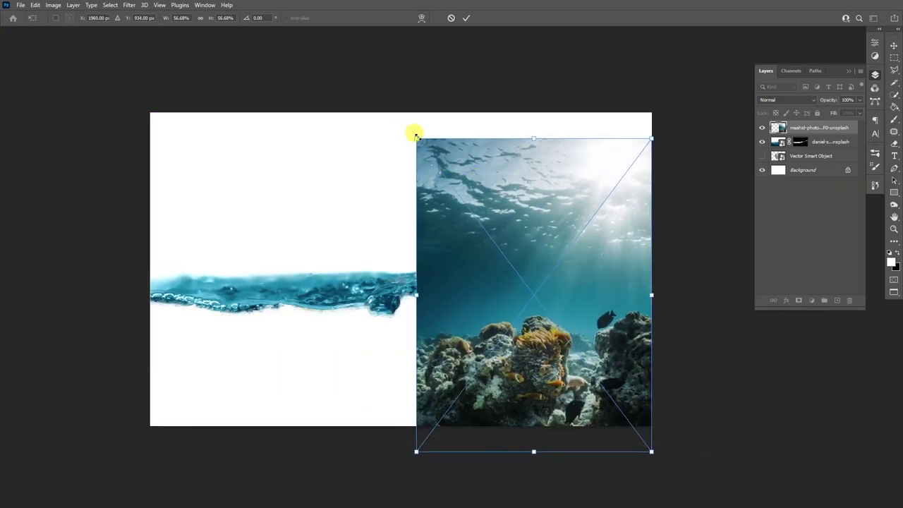
drag(416, 135, 397, 114)
drag(530, 197, 530, 206)
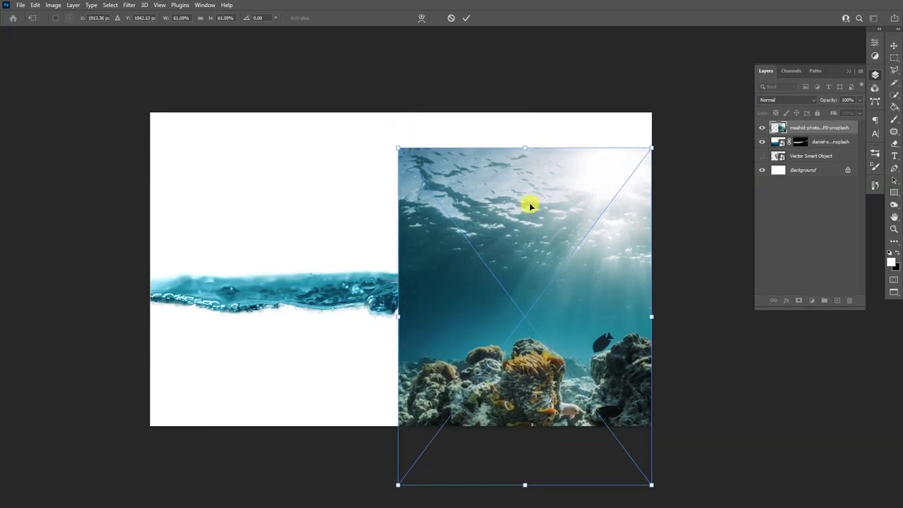
key(Return)
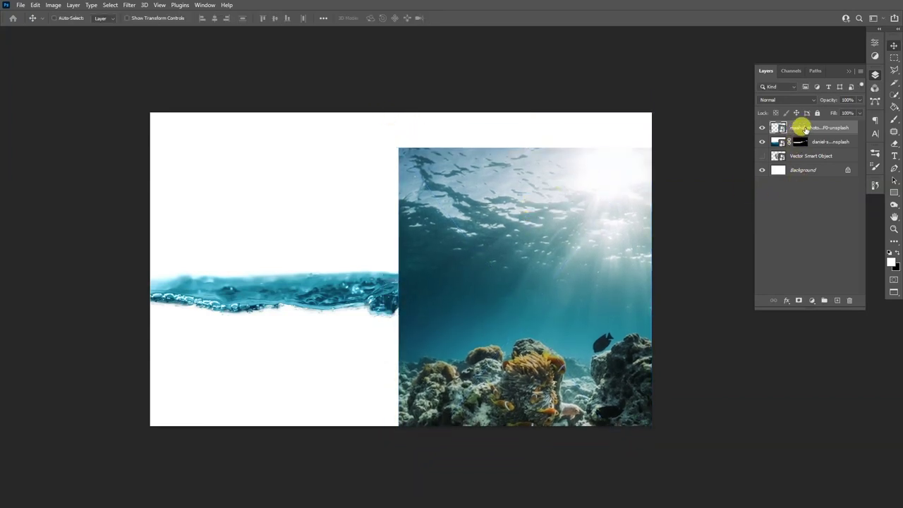
drag(805, 129, 805, 148)
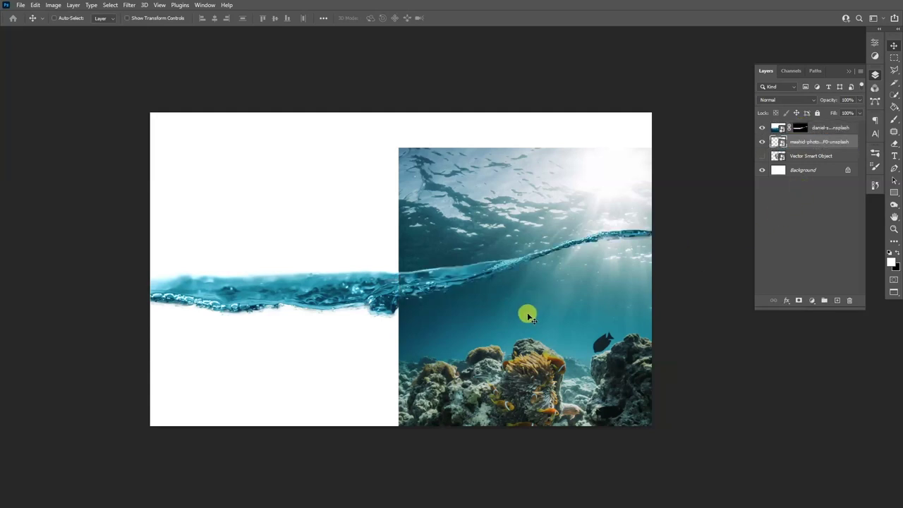
Duplicate the reef photo and align the copy beside the original to cover the left half of the canvas.
drag(580, 322, 328, 326)
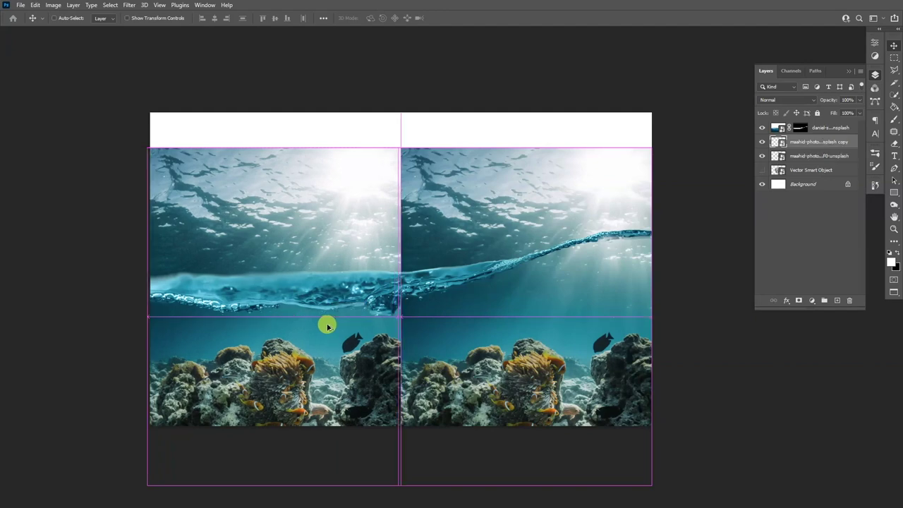
scroll(357, 388, up, 2)
key(ctrl+0)
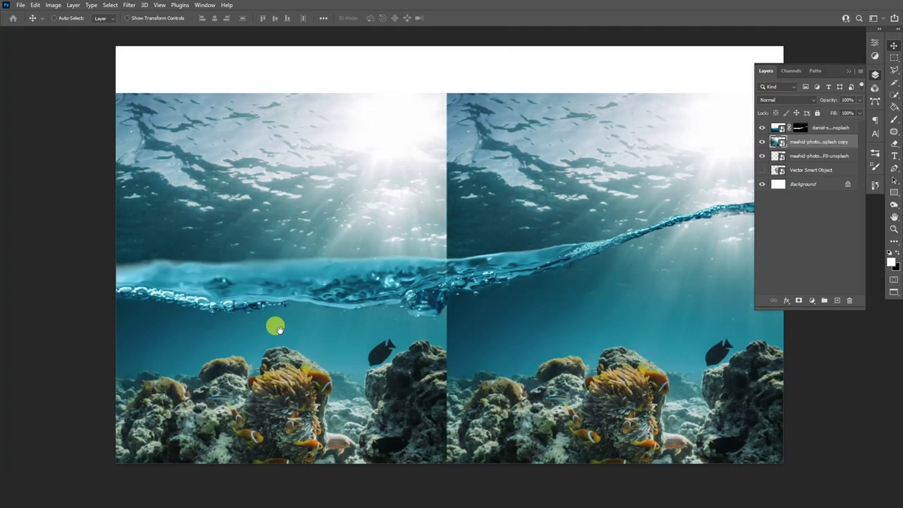
Flip the reef copy on the left half horizontally so it mirrors the original, and apply the transformation.
key(ctrl+t)
right_click(280, 329)
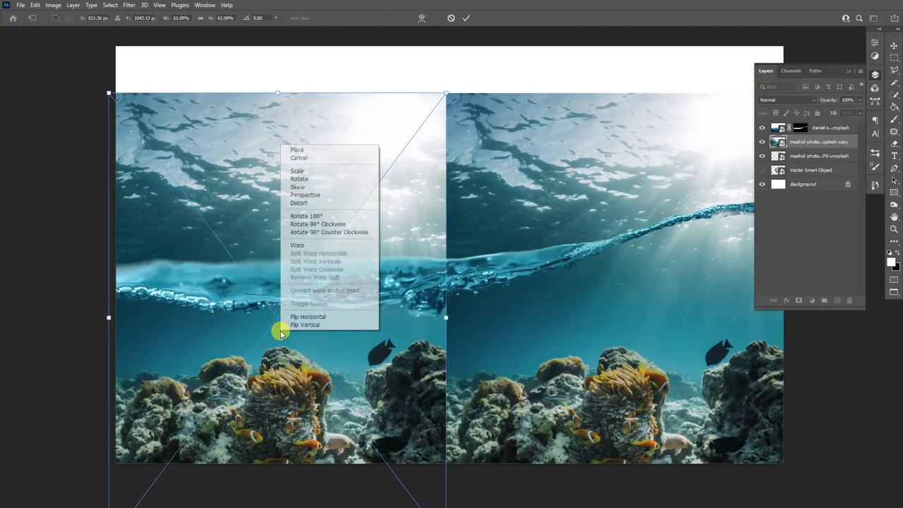
click(338, 318)
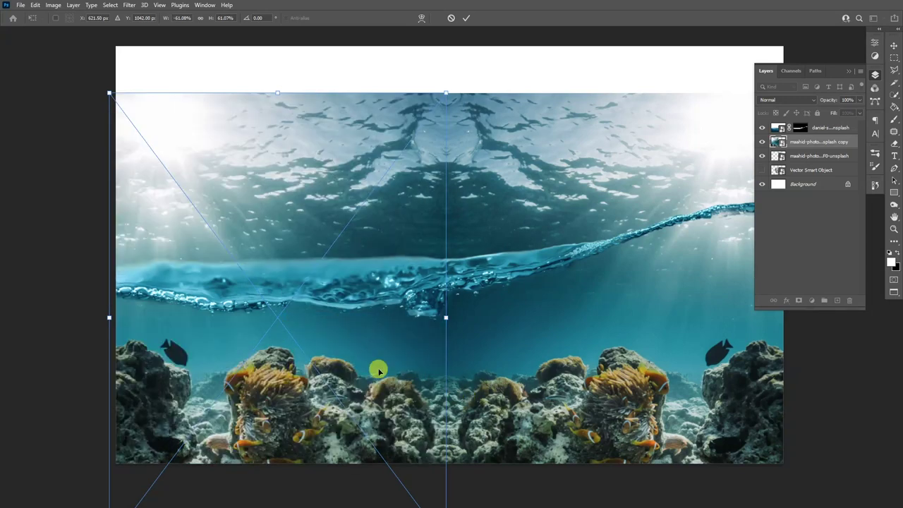
key(Return)
scroll(379, 368, down, 1)
scroll(477, 370, up, 1)
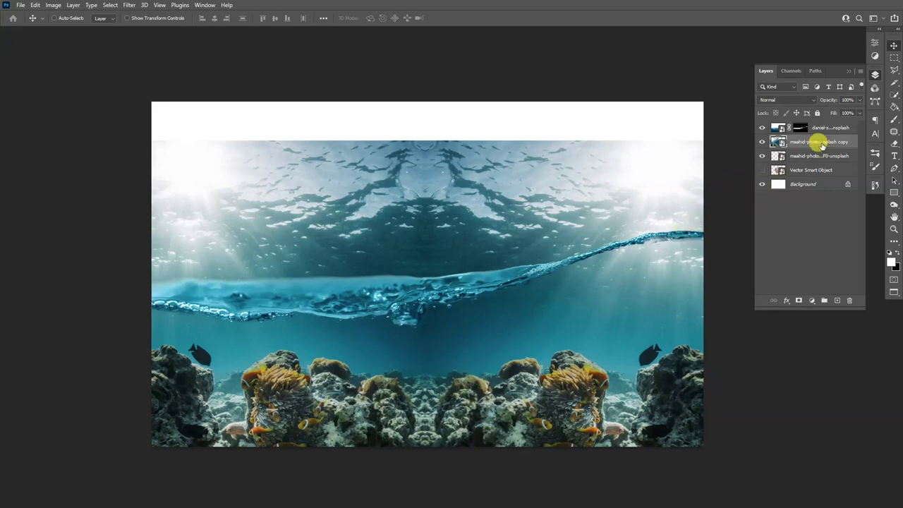
Select both reef photo layers and shift them together left and slightly down, leaving the canvas's right third uncovered.
click(764, 143)
click(763, 143)
click(763, 143)
click(763, 144)
click(760, 148)
click(760, 148)
shift+click(821, 155)
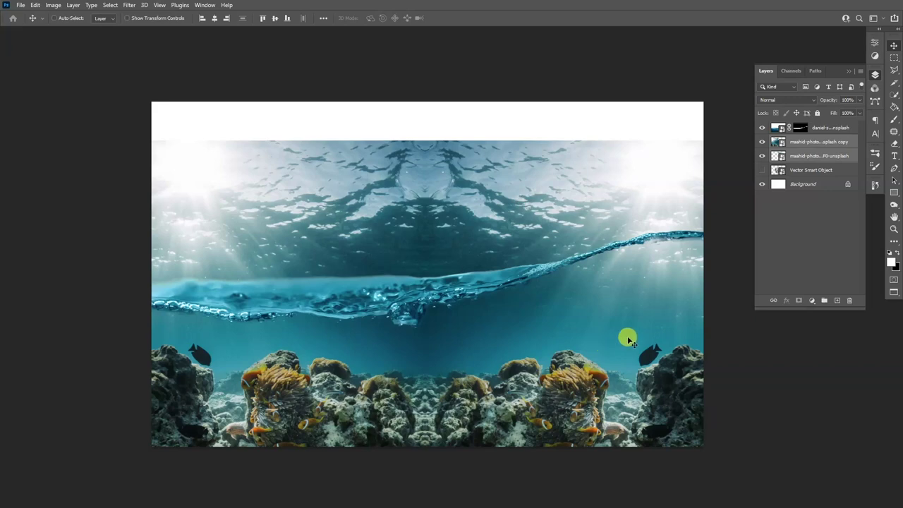
drag(663, 332, 449, 347)
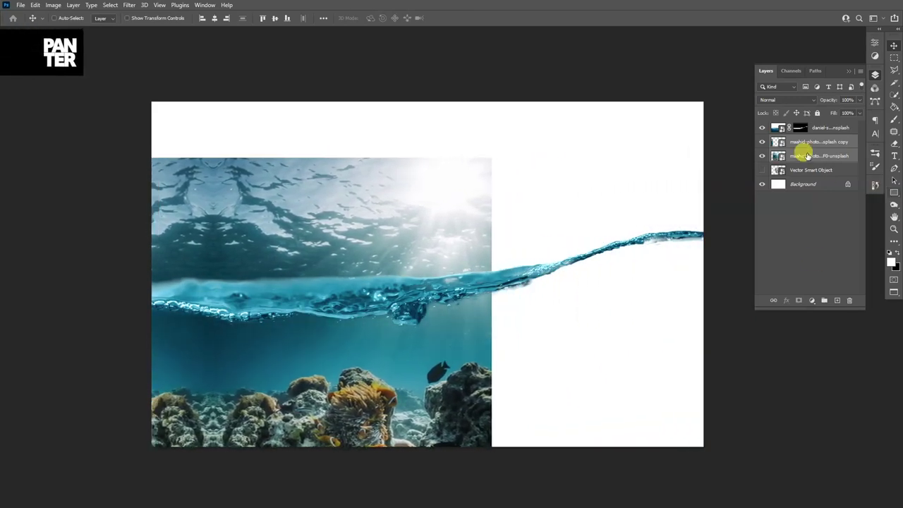
click(762, 141)
click(762, 142)
Duplicate the original reef photo and align the copy against its right edge to cover the rest of the canvas.
click(821, 156)
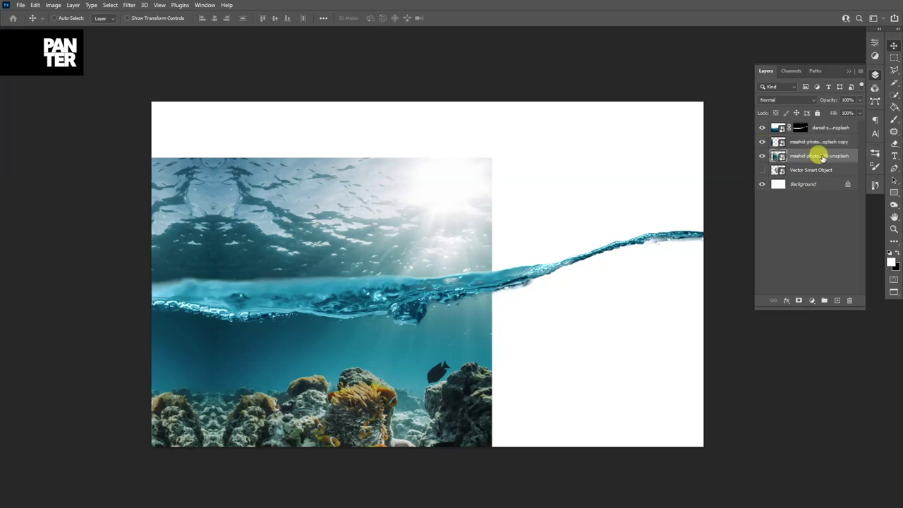
drag(289, 335, 567, 335)
scroll(508, 439, up, 3)
scroll(508, 436, down, 3)
Flip the new right-hand reef copy horizontally and apply the transformation.
key(ctrl+t)
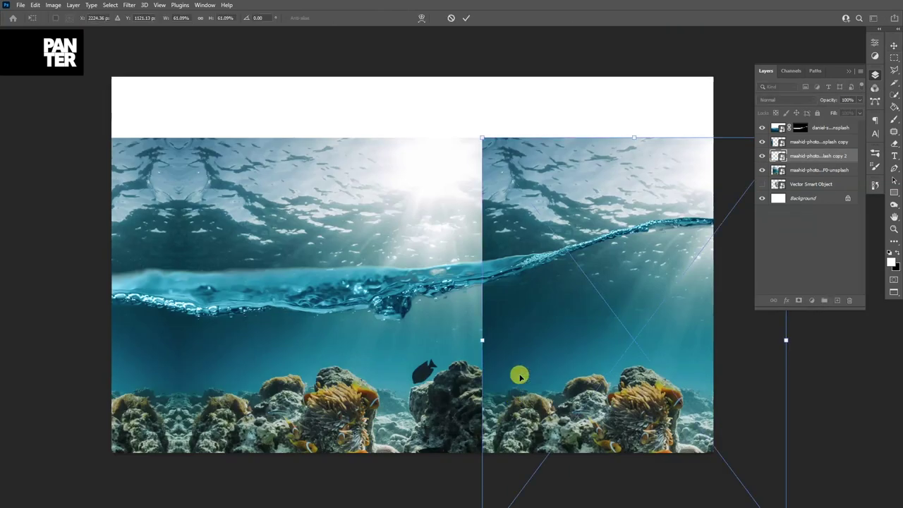
right_click(527, 356)
click(554, 339)
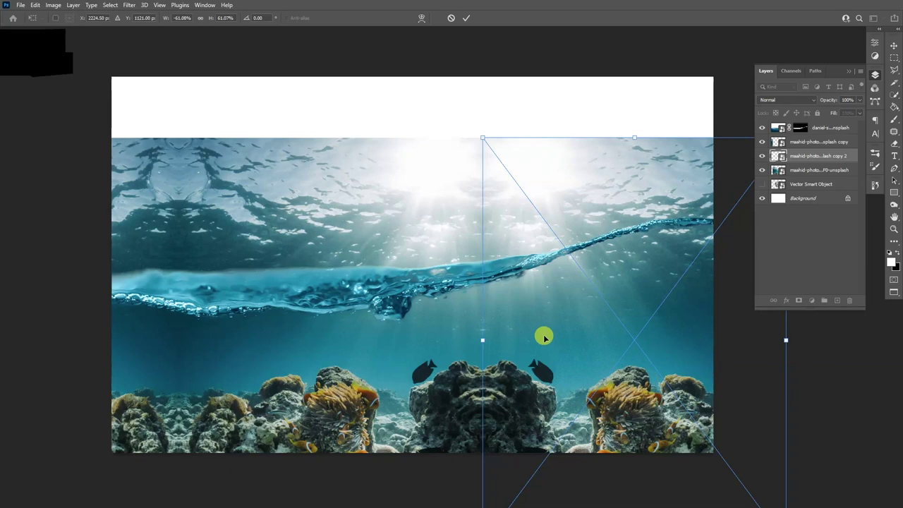
key(Return)
Examine the mirrored central rocks and the pair of dark fish up close for obvious repetition.
scroll(505, 443, up, 1)
scroll(503, 441, up, 1)
scroll(532, 402, down, 3)
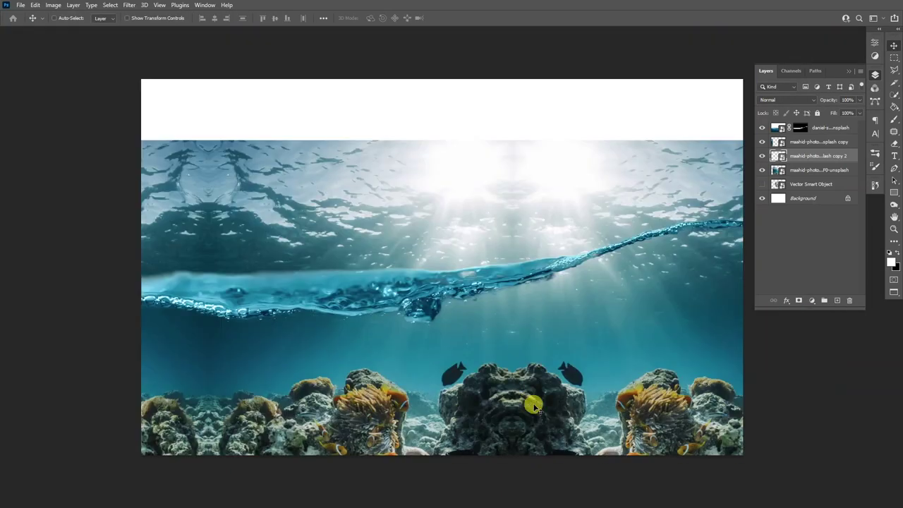
scroll(539, 366, up, 2)
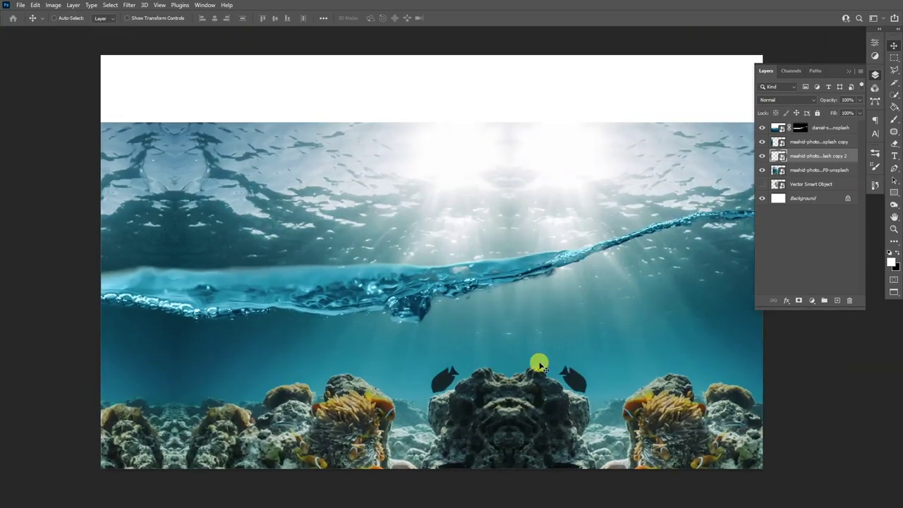
scroll(559, 363, up, 1)
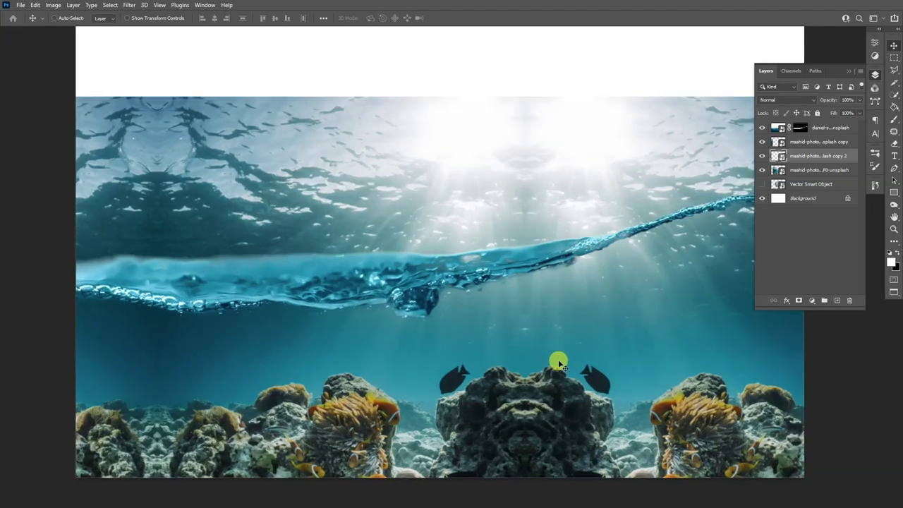
scroll(558, 363, down, 1)
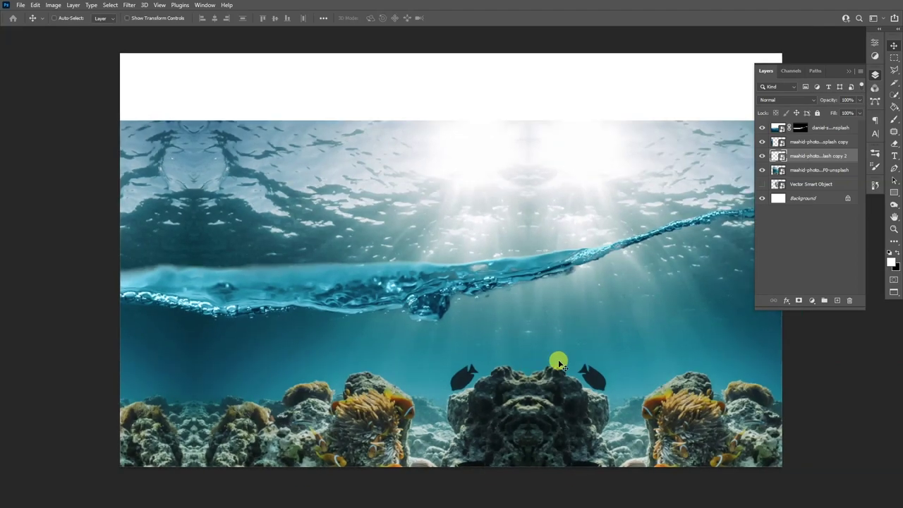
scroll(624, 386, up, 1)
scroll(394, 367, up, 2)
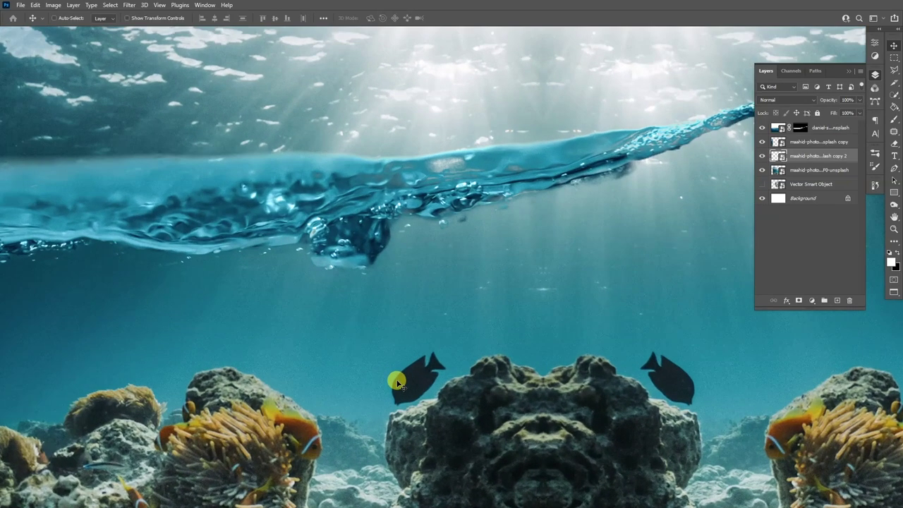
scroll(397, 382, down, 1)
scroll(397, 382, up, 2)
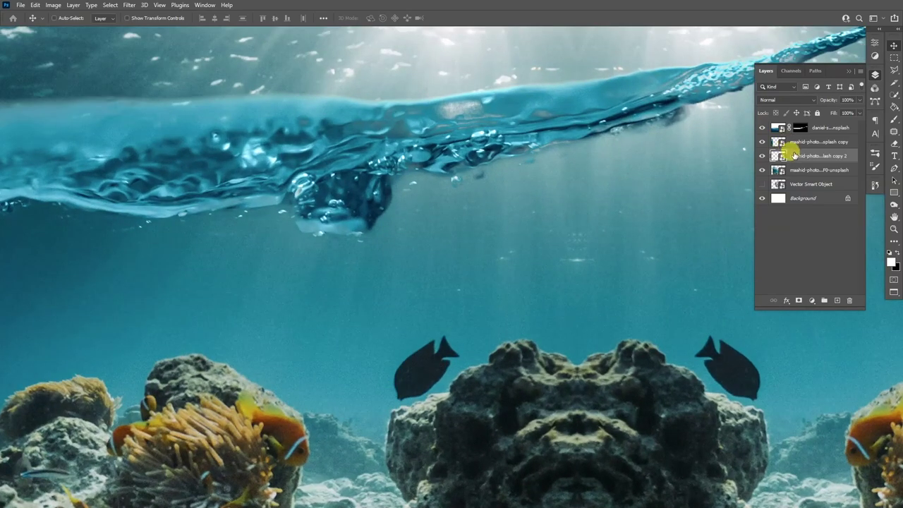
Identify the reef layer containing the left dark fish by toggling layer visibility, and make it the active layer.
click(761, 170)
click(762, 170)
click(791, 143)
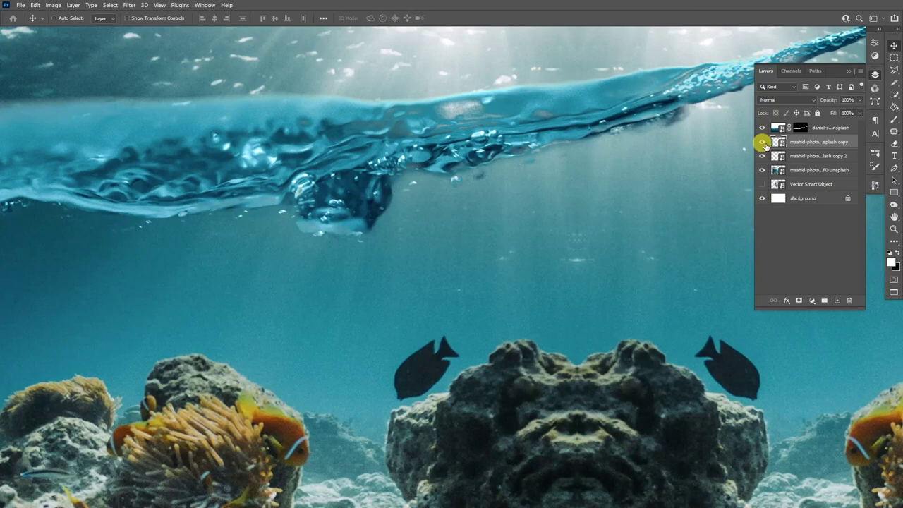
click(762, 170)
click(761, 170)
click(762, 170)
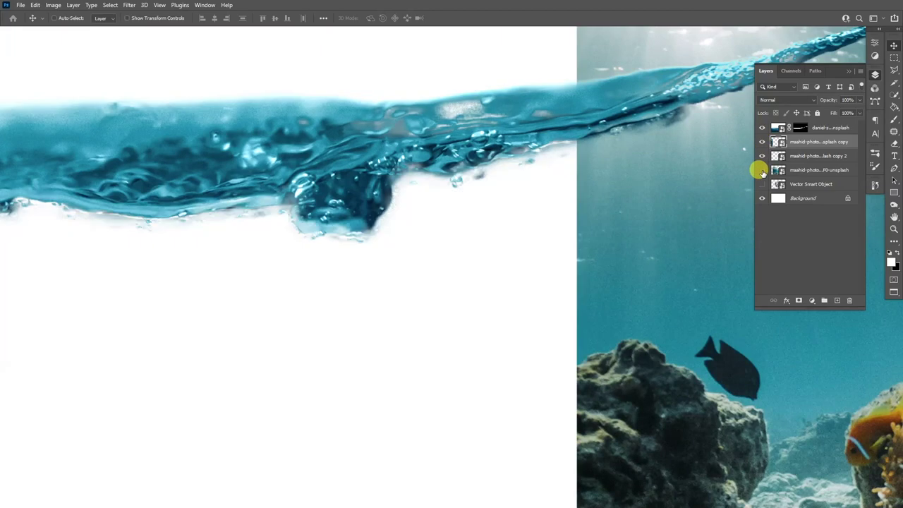
click(762, 170)
click(792, 170)
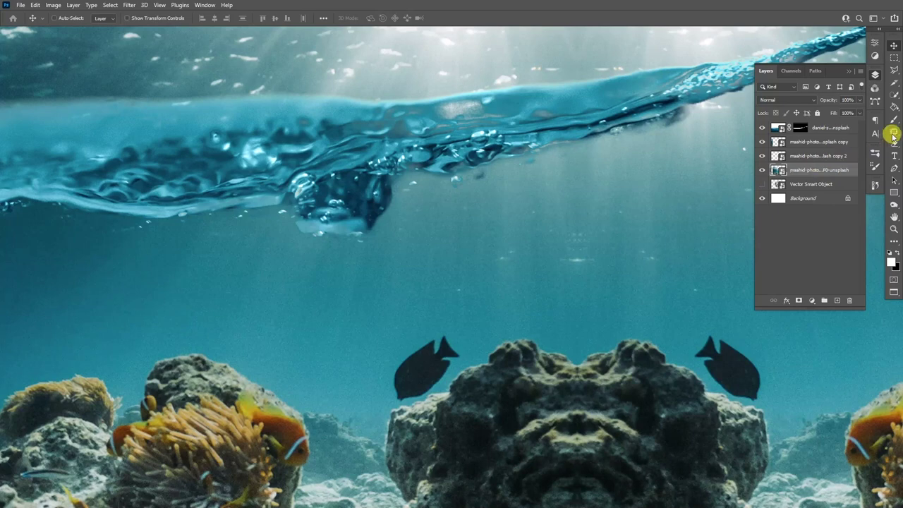
Outline the left dark fish above the central rocks with the Patch tool.
click(893, 134)
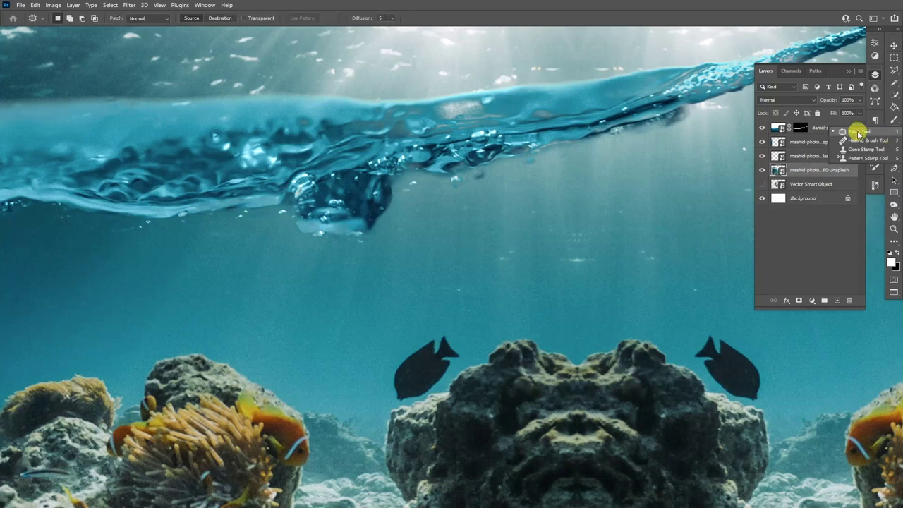
click(872, 134)
scroll(440, 407, up, 1)
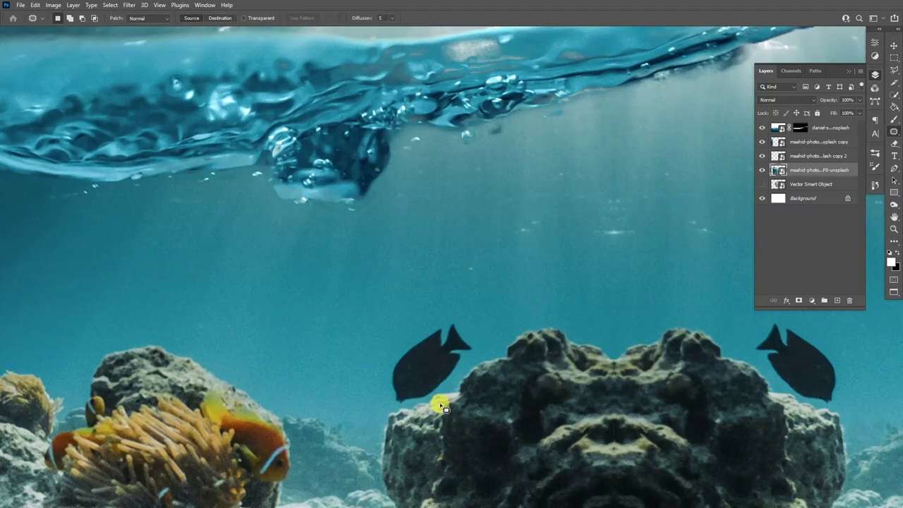
drag(473, 357, 456, 380)
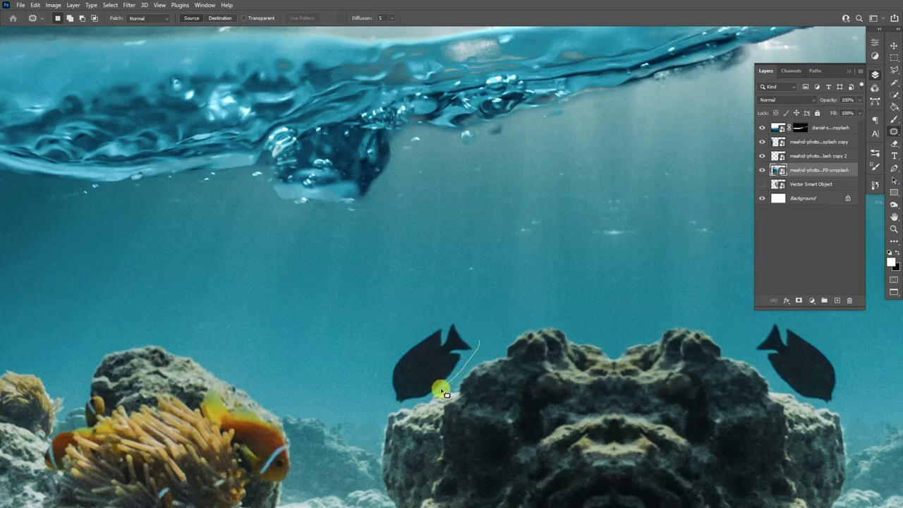
mouse_move(381, 390)
mouse_down()
mouse_move(386, 352)
mouse_move(434, 317)
mouse_move(479, 343)
mouse_up()
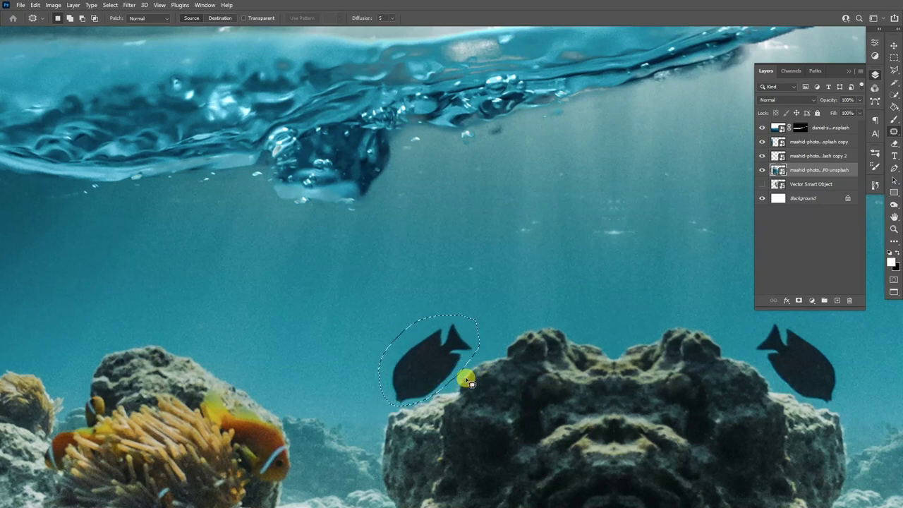
Rasterize the original reef smart object and patch the outlined fish with clear water from beside it, clearing the selection.
click(425, 350)
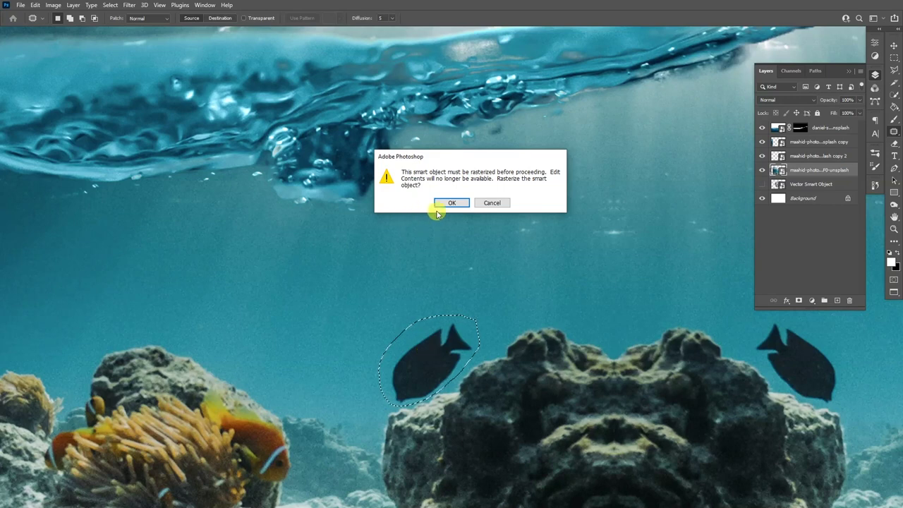
click(448, 205)
drag(432, 364, 338, 336)
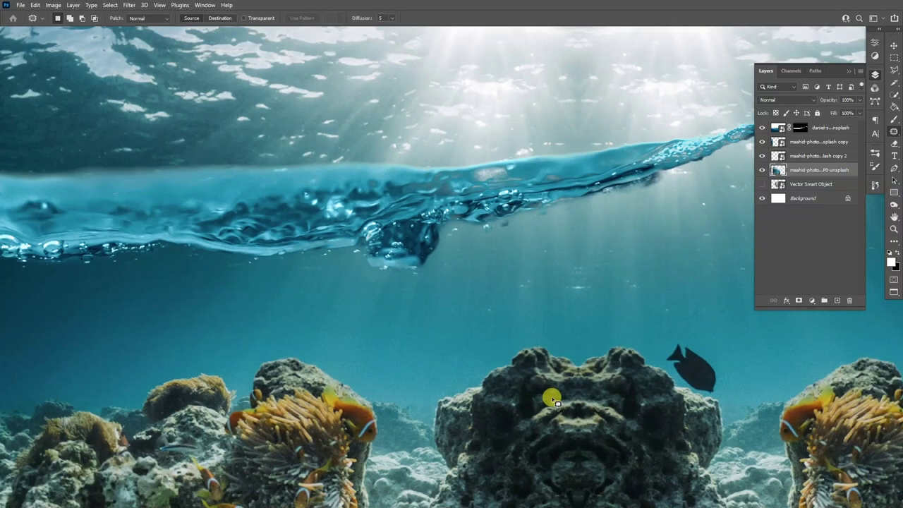
drag(550, 395, 520, 353)
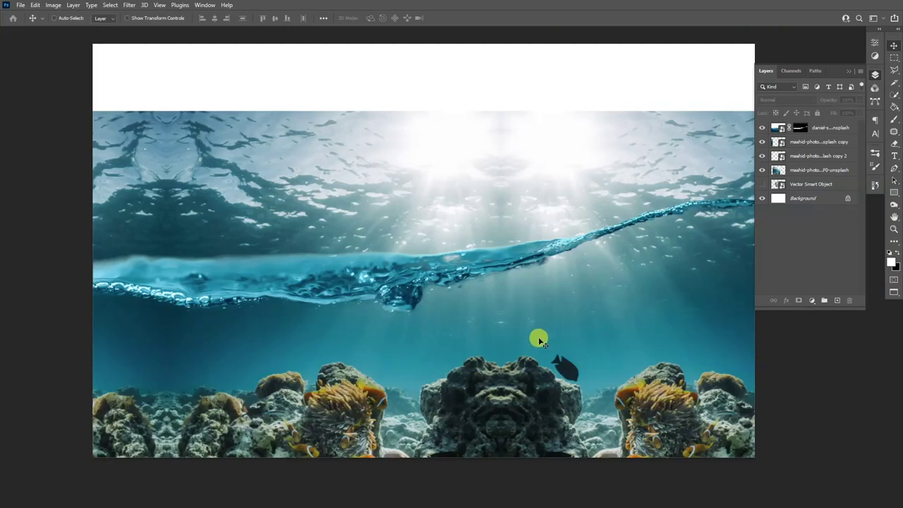
Create a layer group named Coral beneath the masked wave, move the three reef layers into it and collapse it.
click(824, 301)
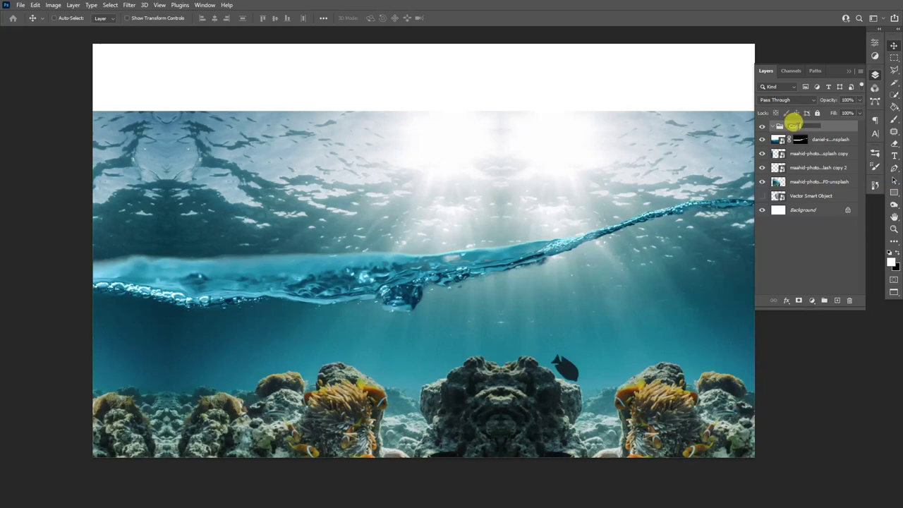
drag(794, 125, 797, 147)
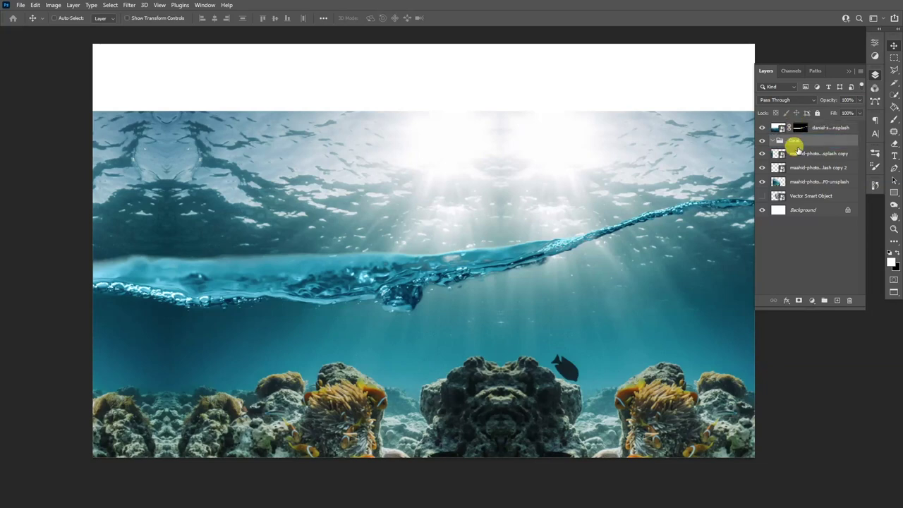
click(800, 154)
shift+click(800, 180)
drag(800, 180, 799, 143)
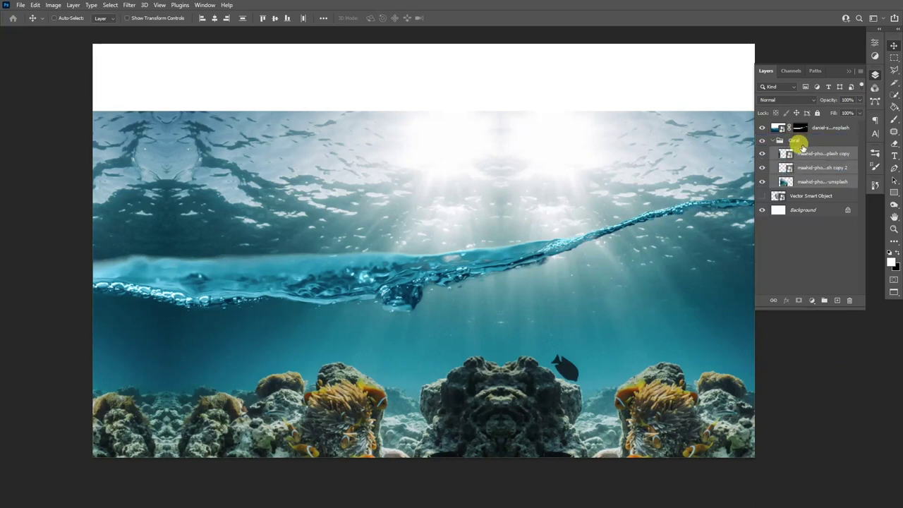
click(772, 140)
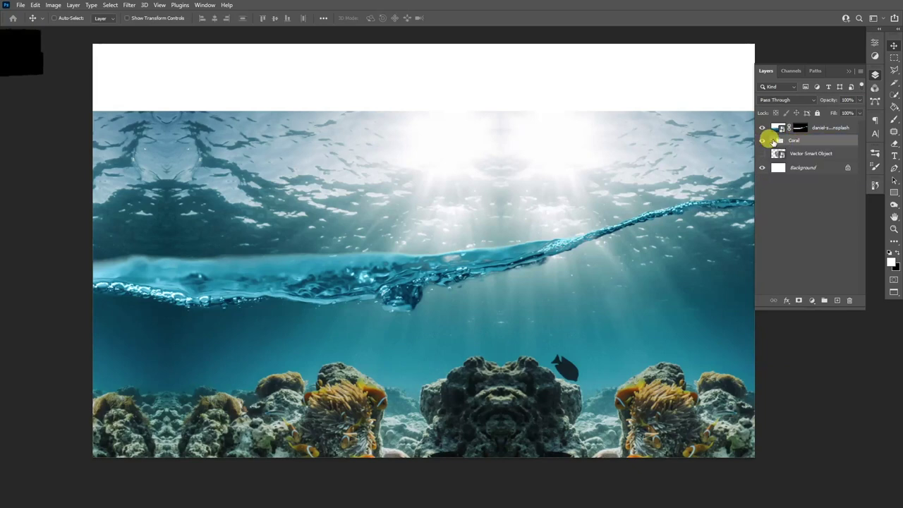
Load the wave layer's mask as a selection and apply it to the Coral group as a layer mask.
key(z)
click(642, 200)
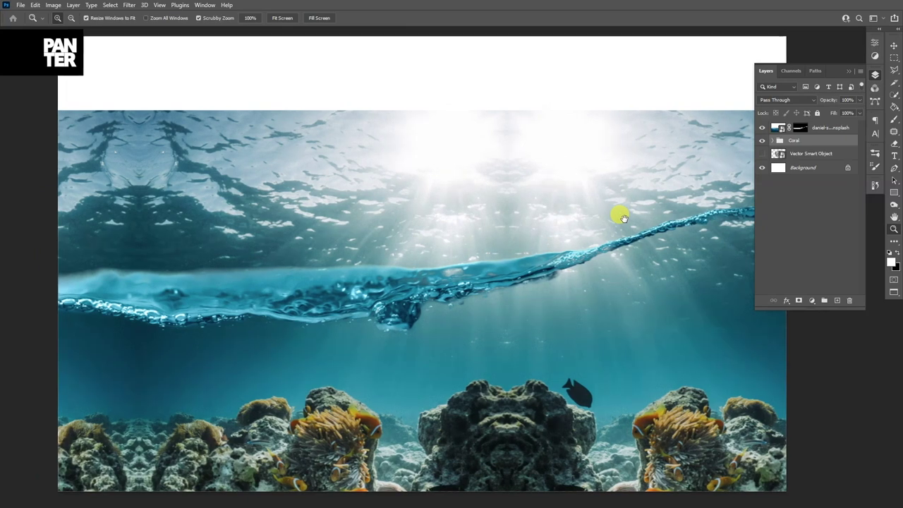
drag(778, 153, 797, 129)
ctrl+click(798, 129)
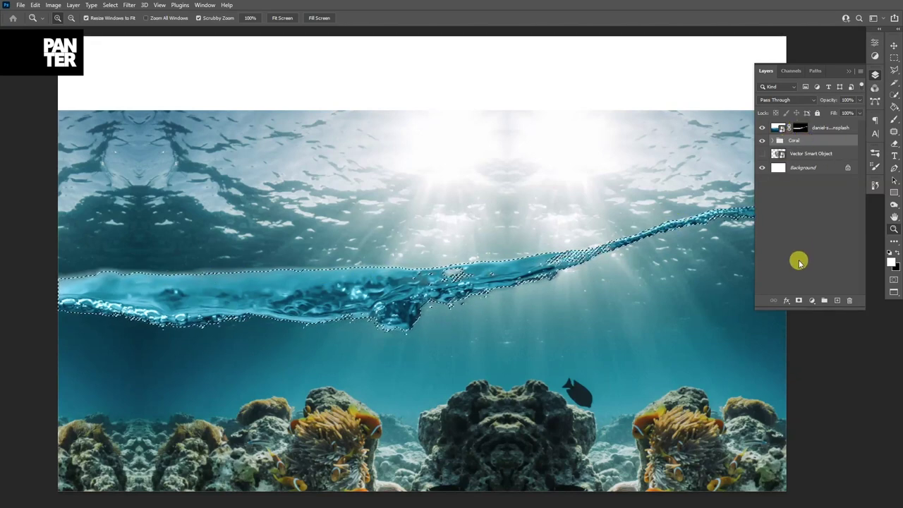
click(800, 302)
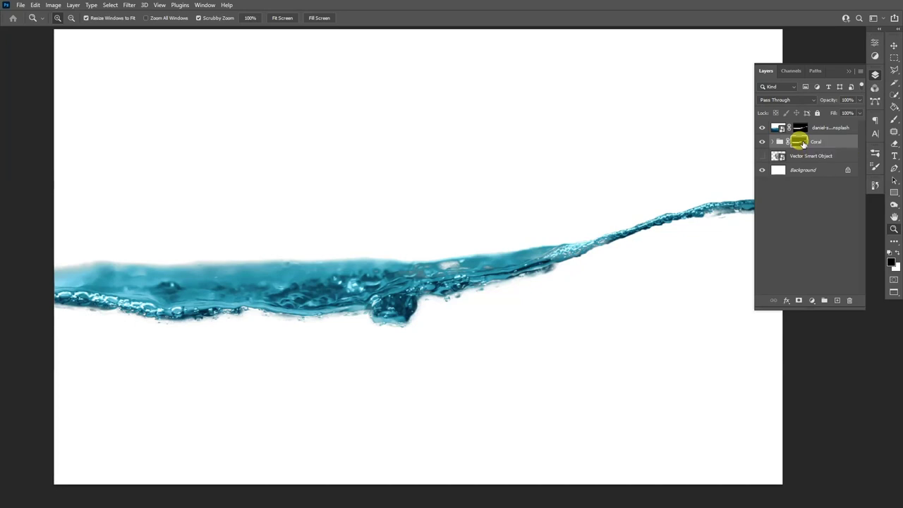
Paint white on the Coral group's mask with a soft brush to reveal a band of water just below the wave.
click(892, 119)
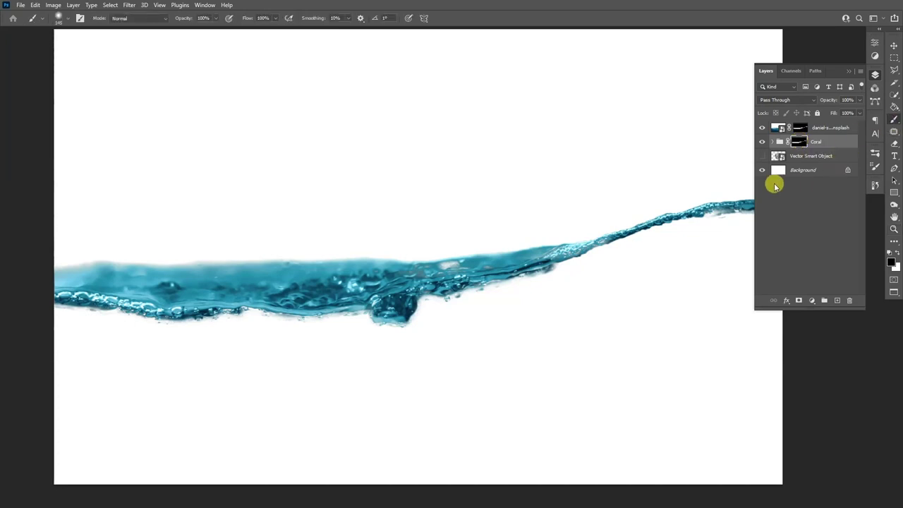
click(896, 254)
mouse_move(586, 278)
mouse_down()
mouse_move(544, 263)
mouse_move(254, 290)
mouse_move(57, 282)
mouse_up()
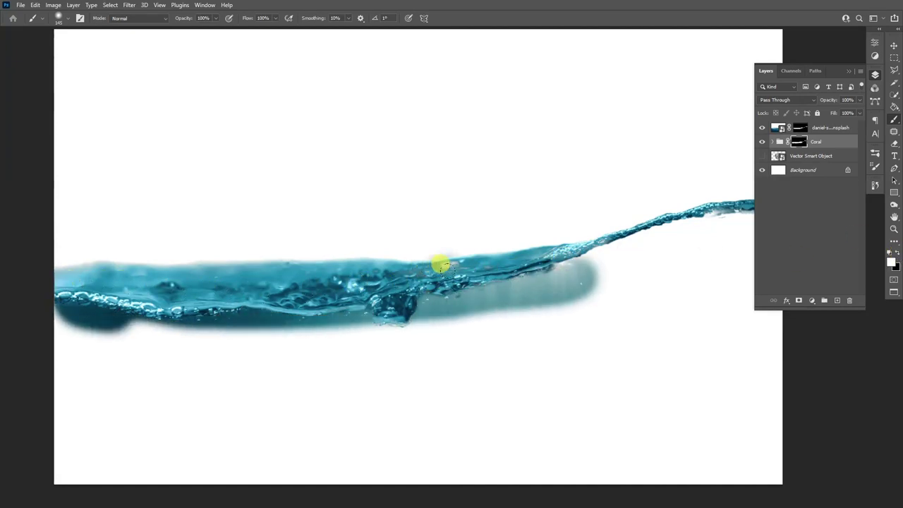
Set the brush to 73 px with 72% hardness for finer mask work near the wave's upper edge.
scroll(487, 286, up, 2)
alt+right_click(453, 256)
right_click(431, 238)
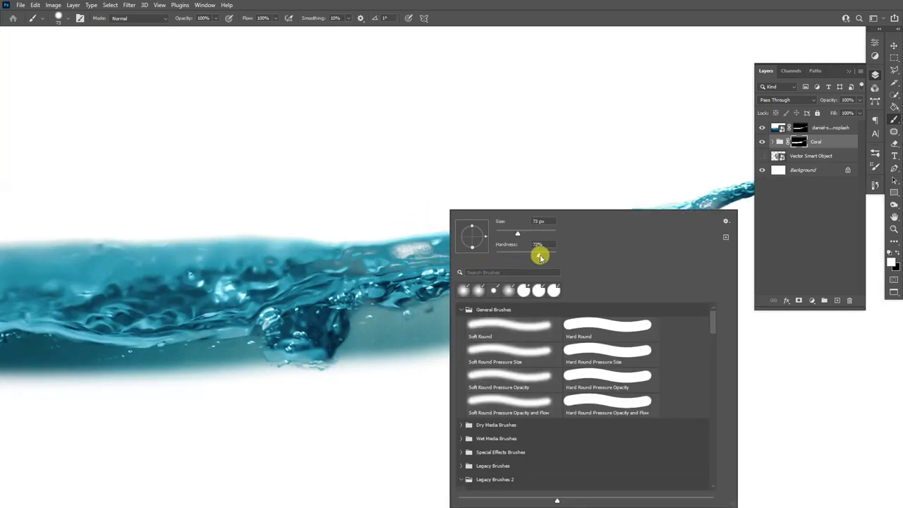
click(394, 249)
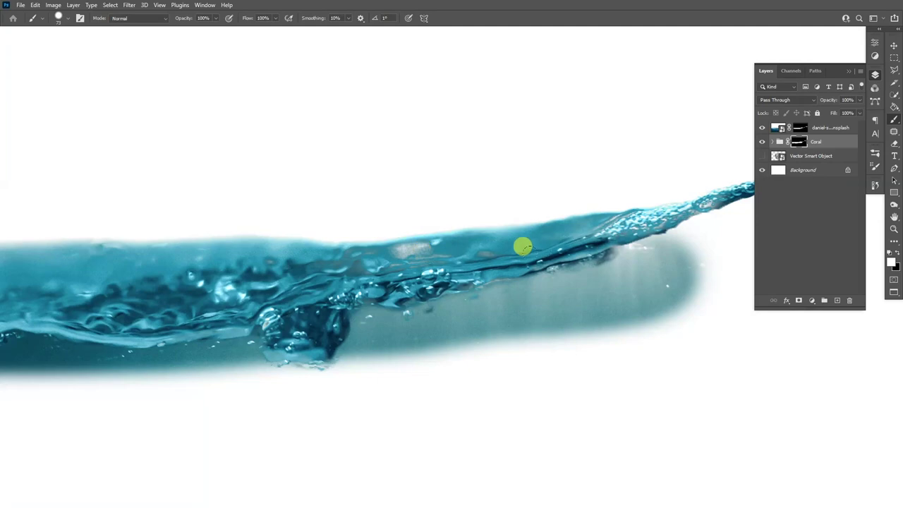
Paint white on the Coral group's mask with a larger brush to reveal the whole underwater reef below the wave.
scroll(548, 212, down, 2)
scroll(572, 188, down, 2)
alt+right_click(250, 268)
scroll(308, 275, down, 2)
mouse_move(211, 325)
mouse_down()
mouse_move(536, 207)
mouse_move(463, 294)
mouse_move(577, 213)
mouse_up()
scroll(577, 213, up, 1)
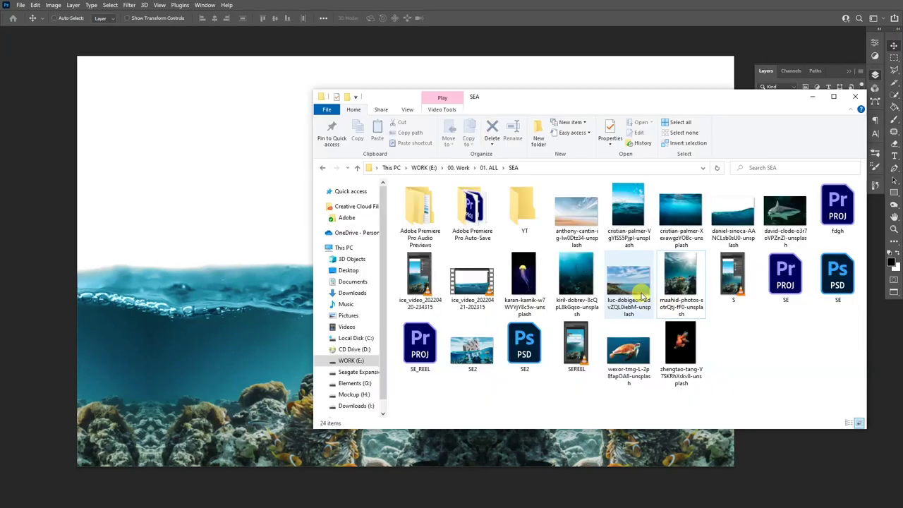
Place the coastal sky photo from the SEA folder, enlarge it to cover the canvas and move its layer beneath the Coral group.
double_click(642, 295)
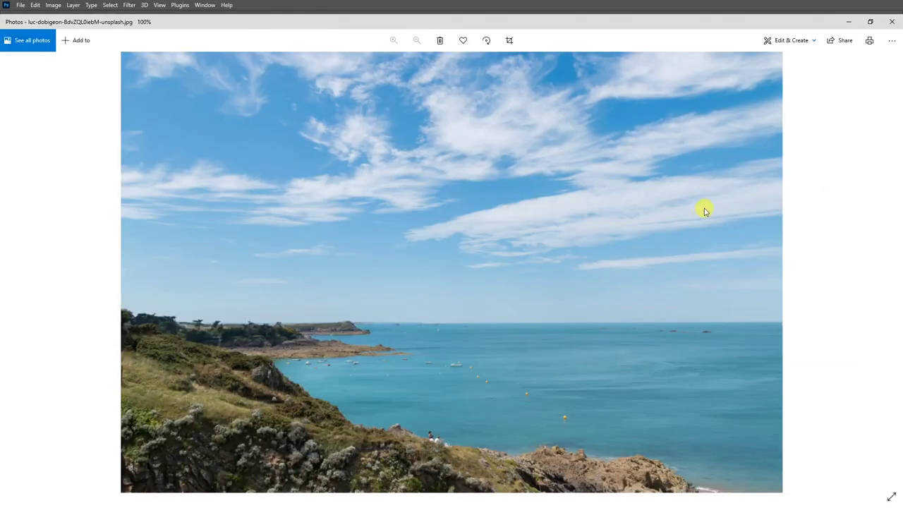
click(890, 22)
drag(626, 280, 208, 210)
drag(683, 444, 705, 453)
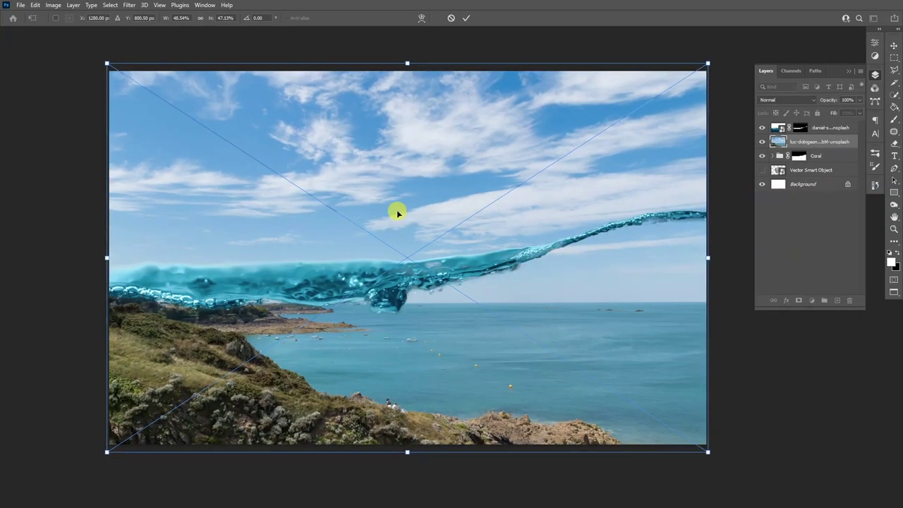
key(Return)
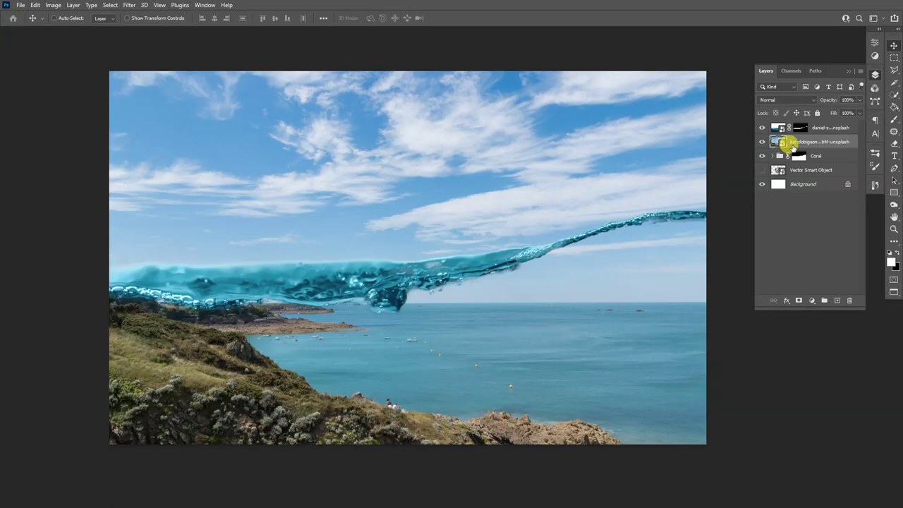
drag(802, 142, 833, 162)
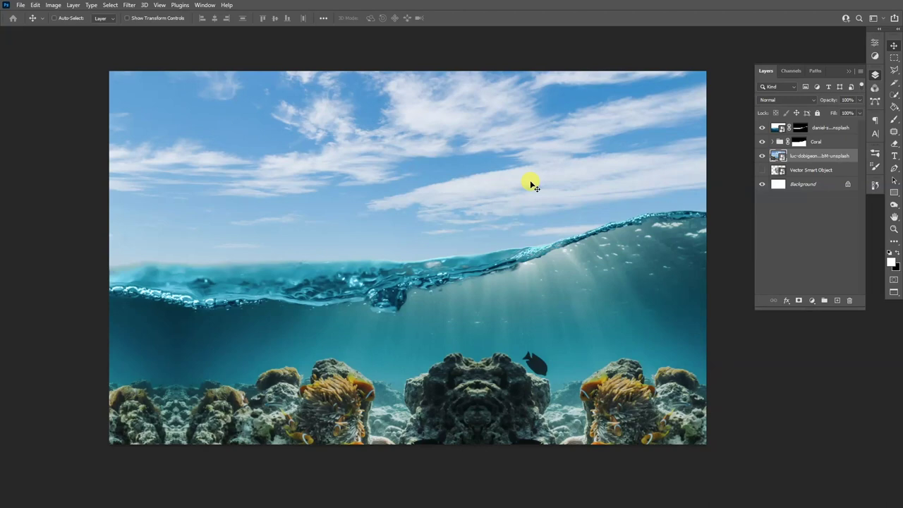
Add a Color Balance adjustment above the sky photo with midtones Cyan-Red -56, Magenta-Green +35 and Yellow-Blue -64.
click(874, 57)
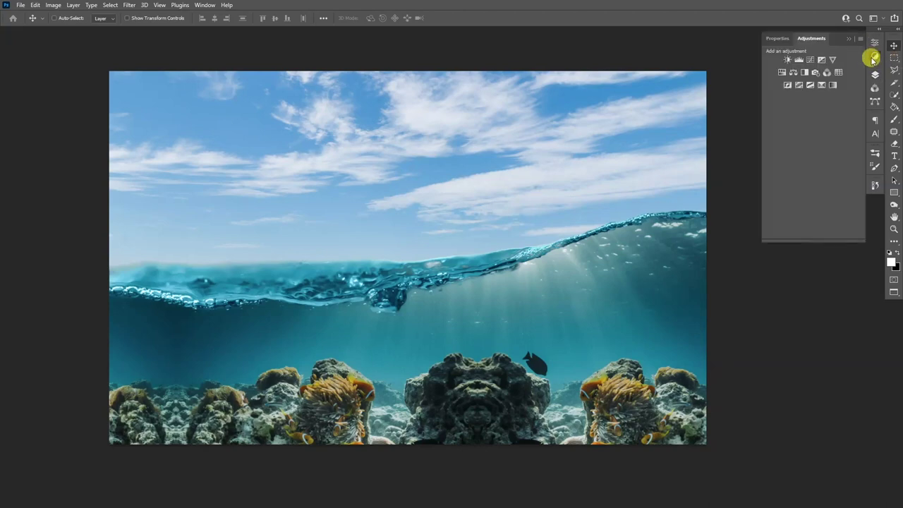
click(793, 73)
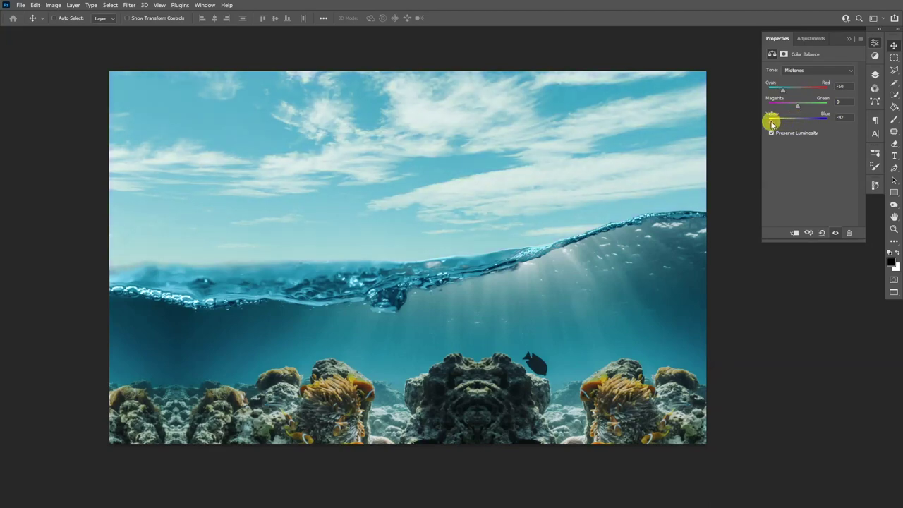
drag(778, 124, 781, 92)
drag(797, 106, 809, 107)
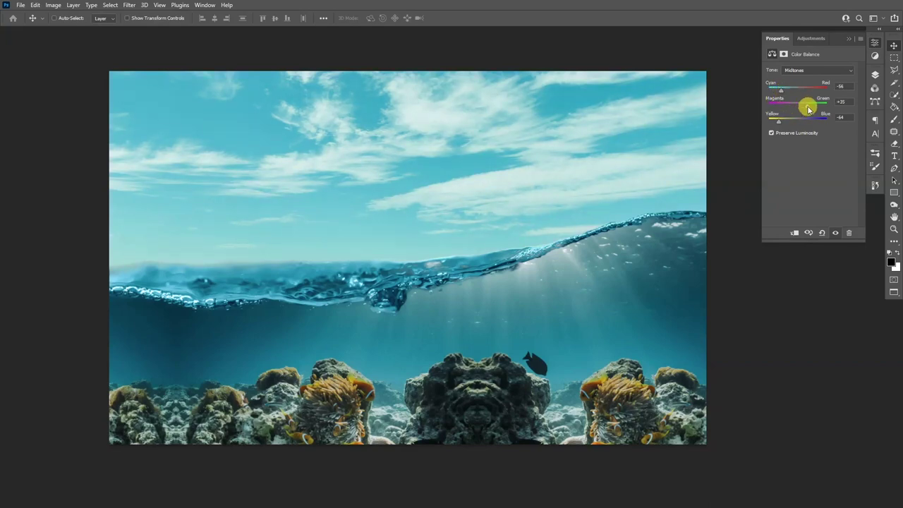
click(875, 74)
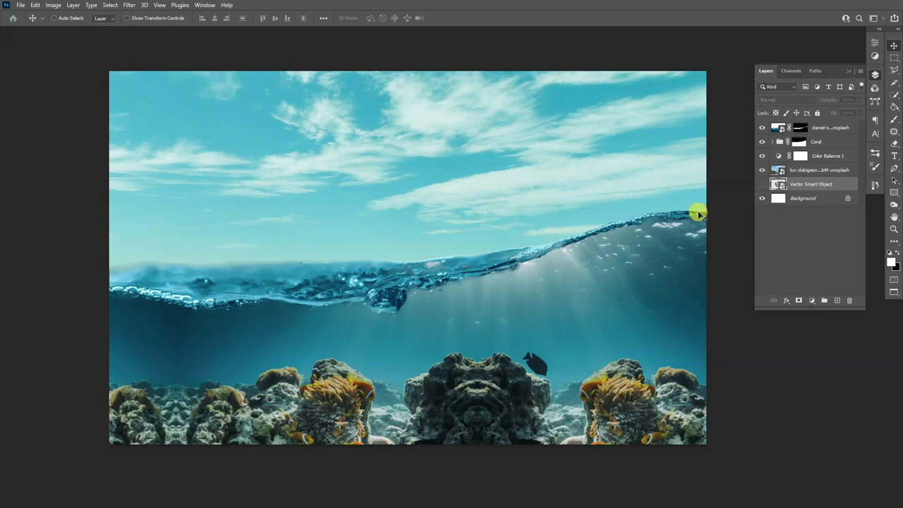
Create a new layer named Glow directly above the sky photo and below the Color Balance adjustment.
click(826, 172)
click(758, 170)
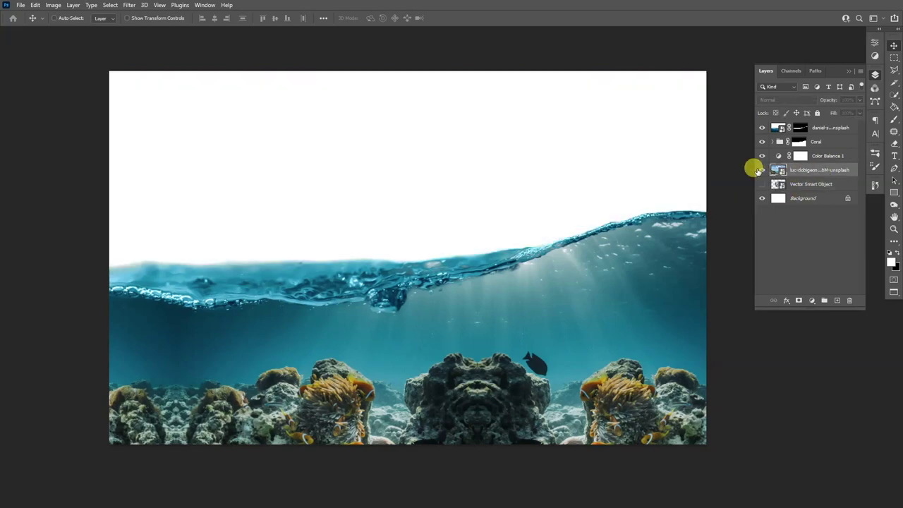
click(761, 170)
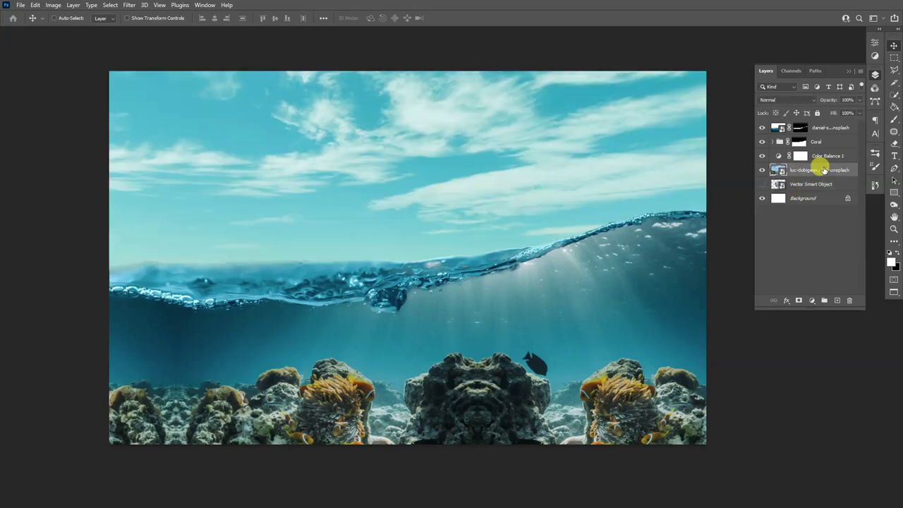
click(837, 301)
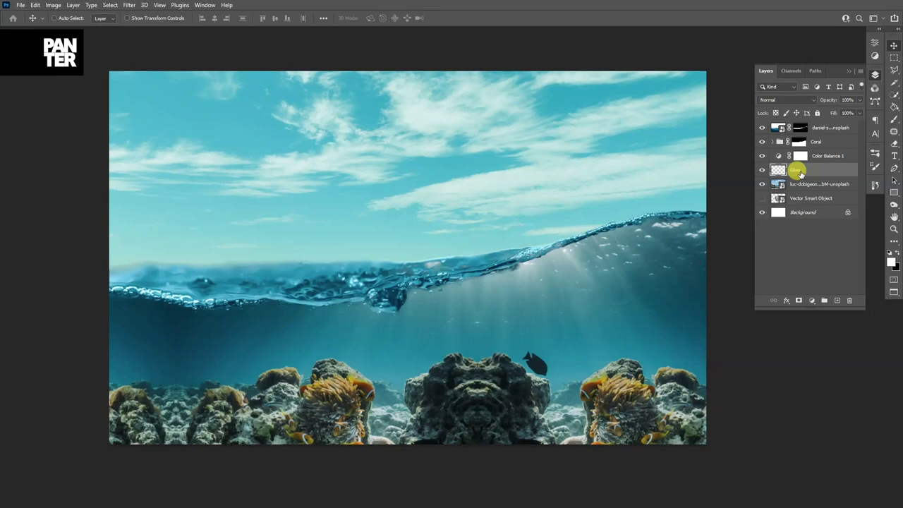
Paint a soft white glow along the sky above the waterline with a brush up to 1087 px, and set the Glow layer's opacity to 50%.
click(893, 118)
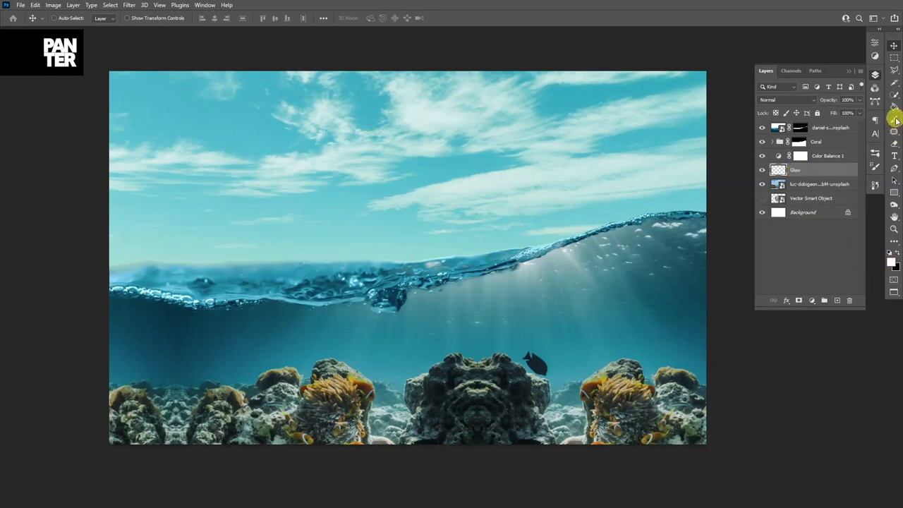
drag(374, 192, 429, 196)
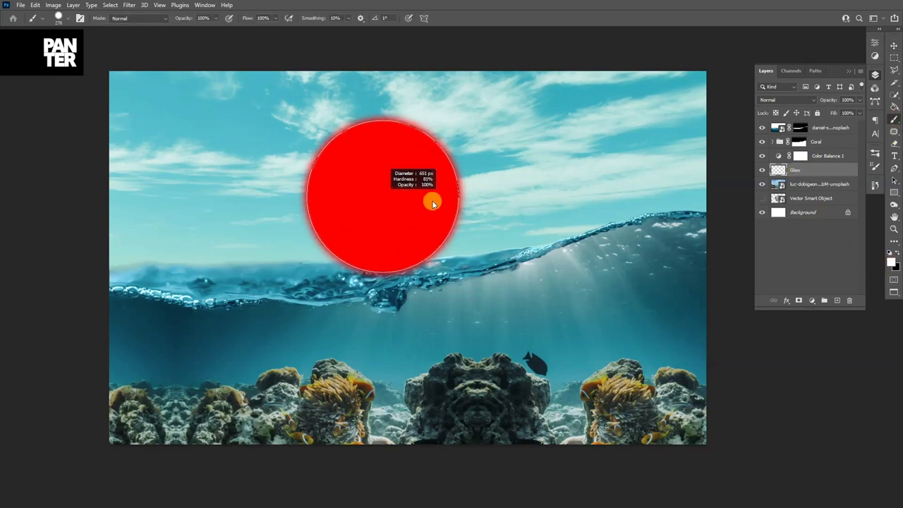
right_click(460, 204)
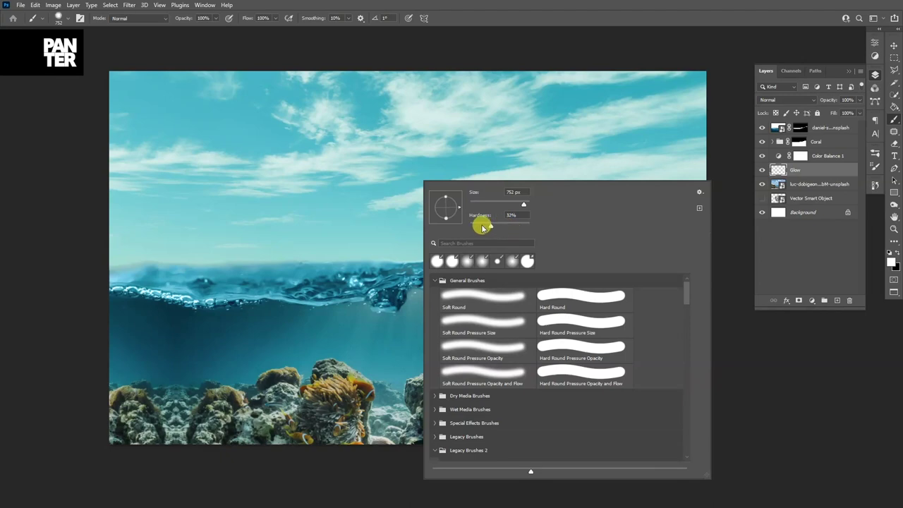
drag(368, 173, 389, 173)
mouse_move(48, 216)
mouse_down()
mouse_move(336, 226)
mouse_move(550, 190)
mouse_move(550, 203)
mouse_up()
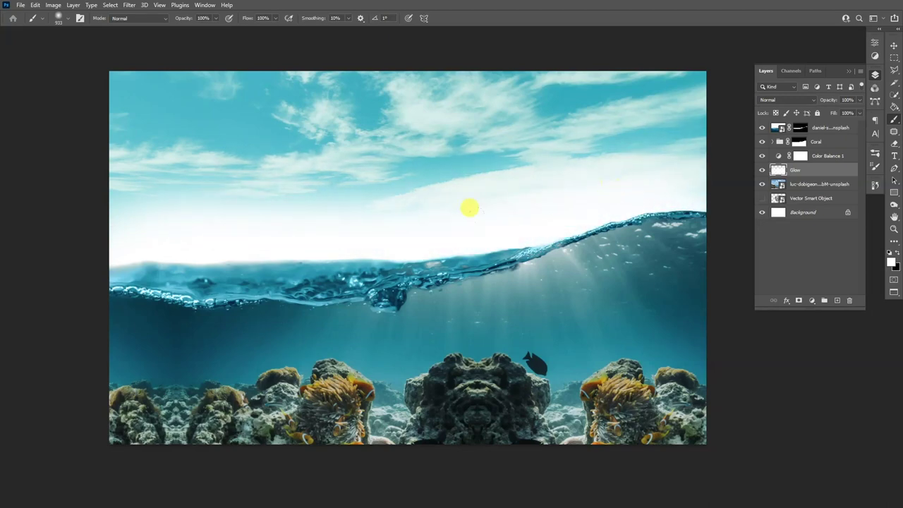
drag(356, 299, 371, 298)
mouse_move(123, 204)
mouse_down()
mouse_move(402, 209)
mouse_move(482, 222)
mouse_up()
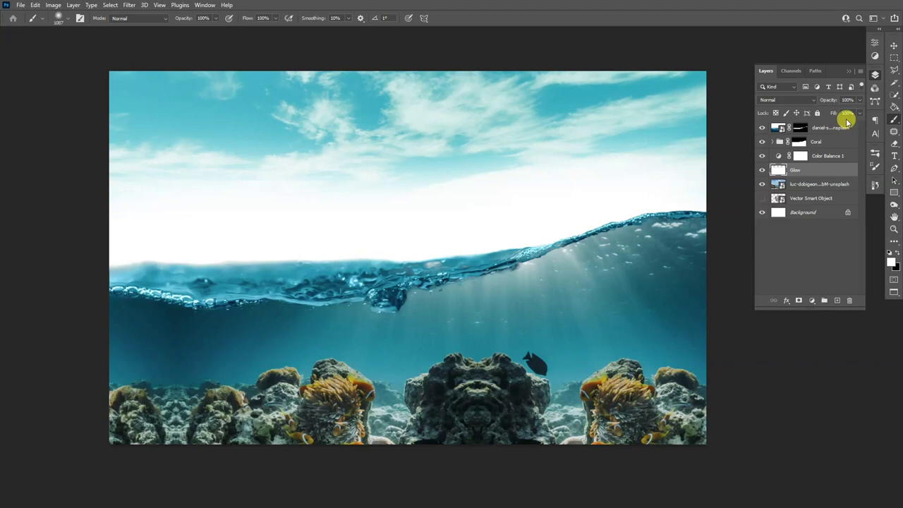
drag(861, 101, 829, 113)
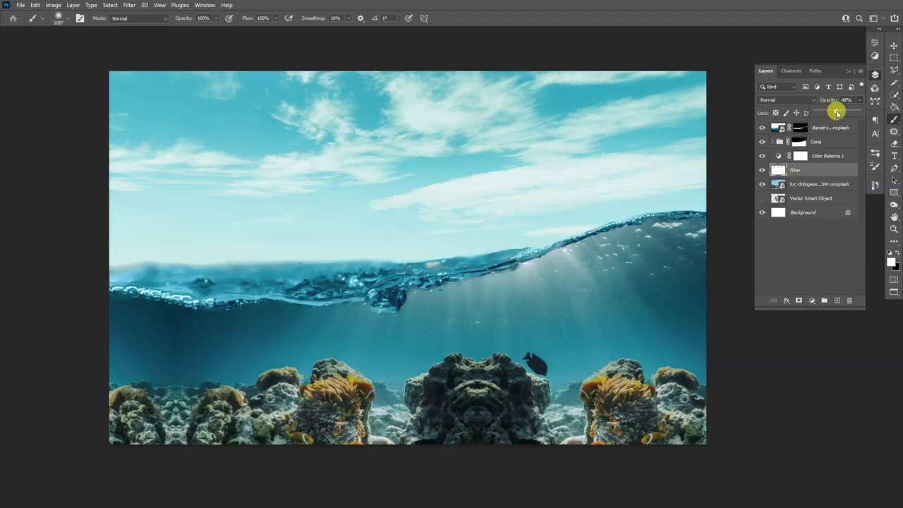
click(892, 48)
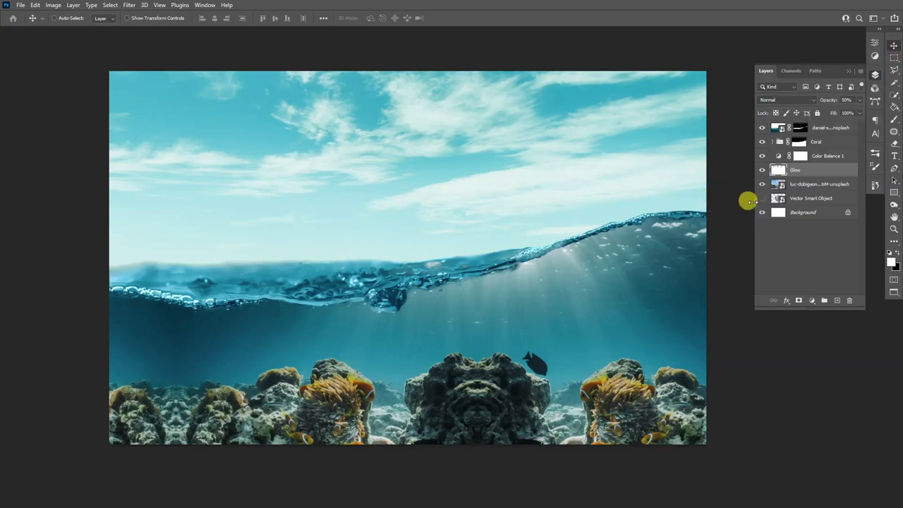
Show the PANTER lettering layer and move it above Glow, placing the Color Balance adjustment beneath it so the lettering is not tinted.
click(776, 199)
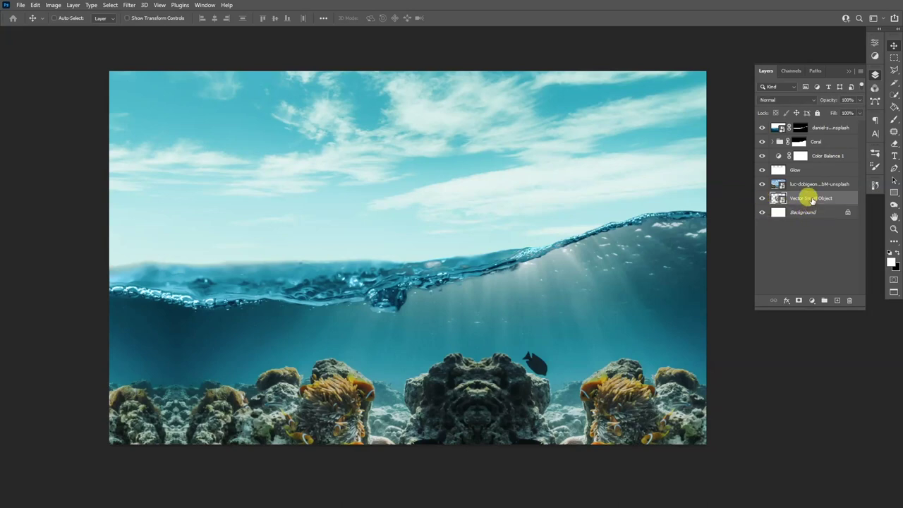
drag(811, 200, 813, 170)
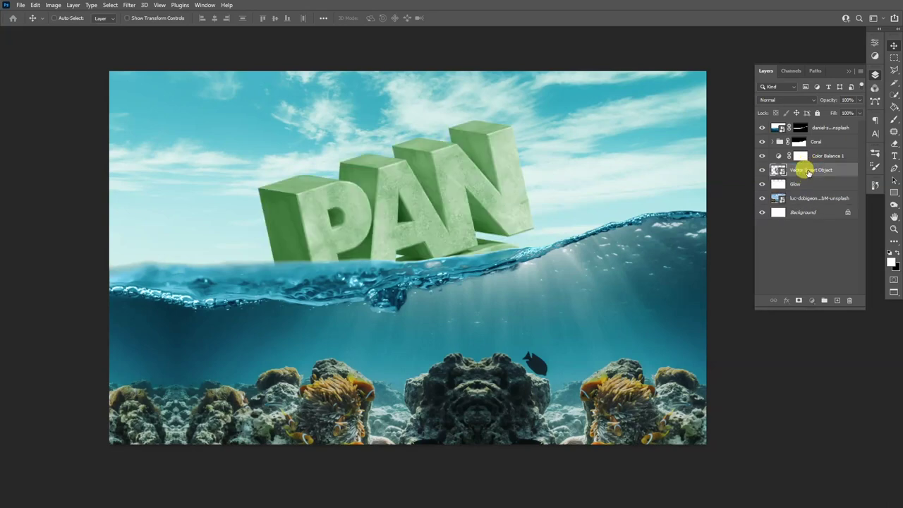
click(822, 155)
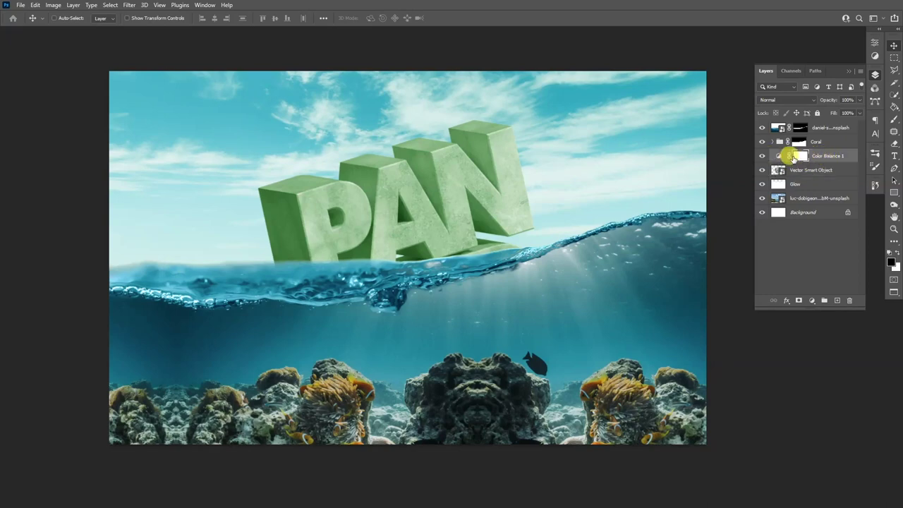
click(762, 156)
click(762, 156)
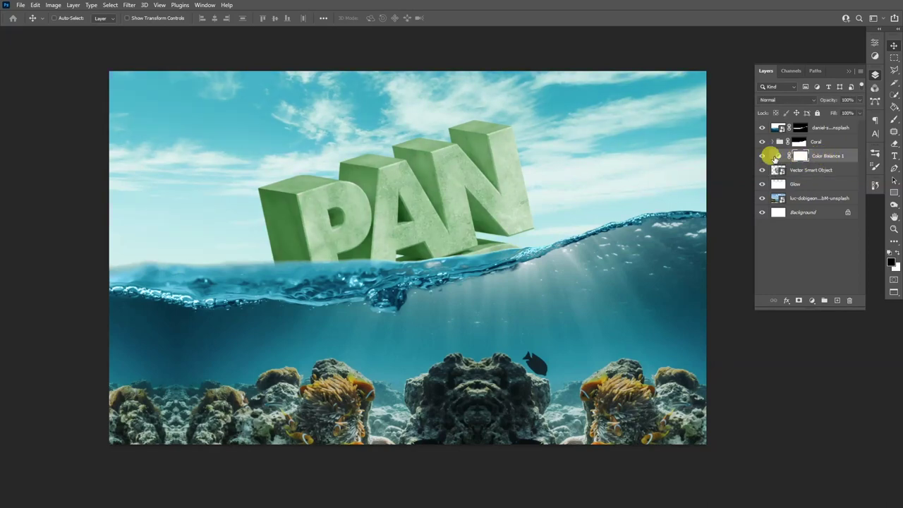
drag(826, 154, 826, 175)
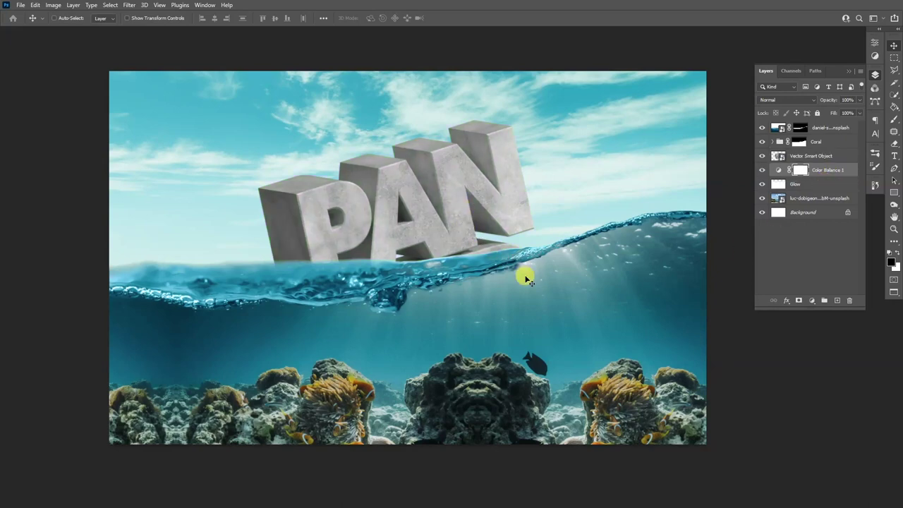
Shift the lettering up slightly, then duplicate its layer and place the copy between the Coral group and the wave layer.
click(793, 155)
drag(439, 194, 440, 170)
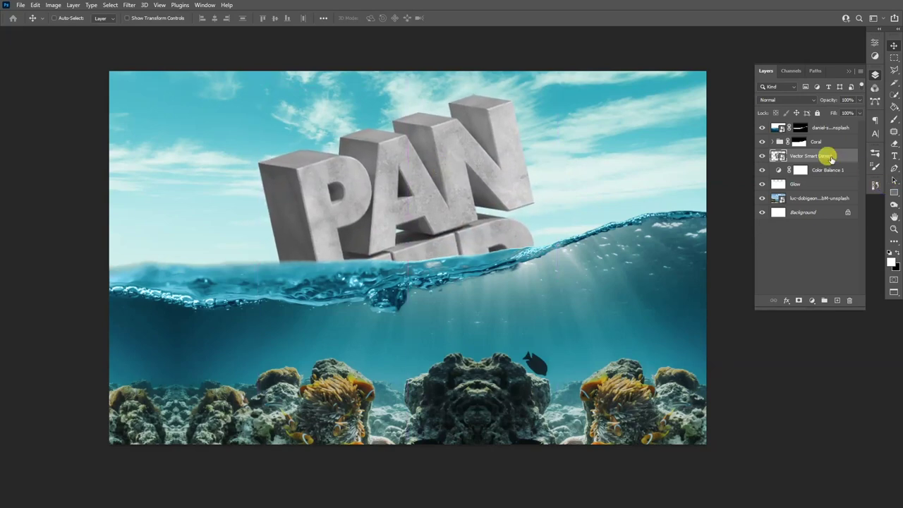
drag(841, 158, 838, 299)
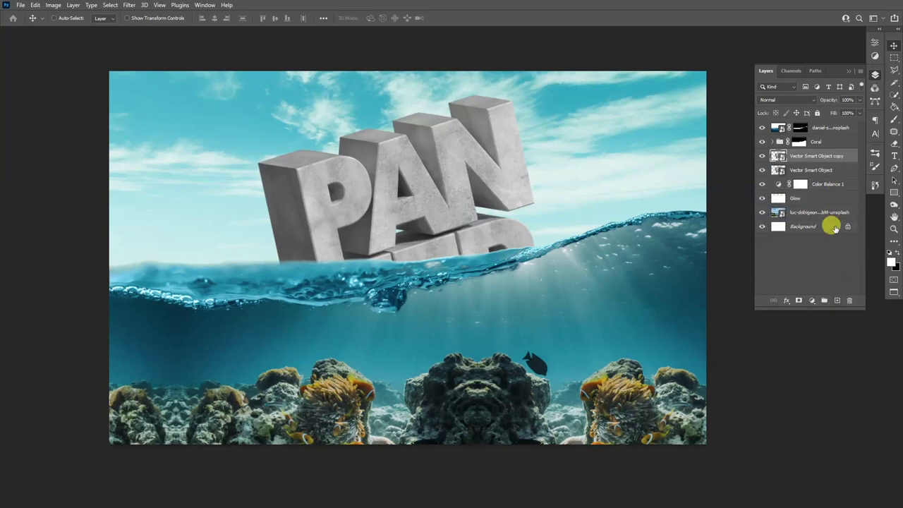
drag(827, 157, 827, 132)
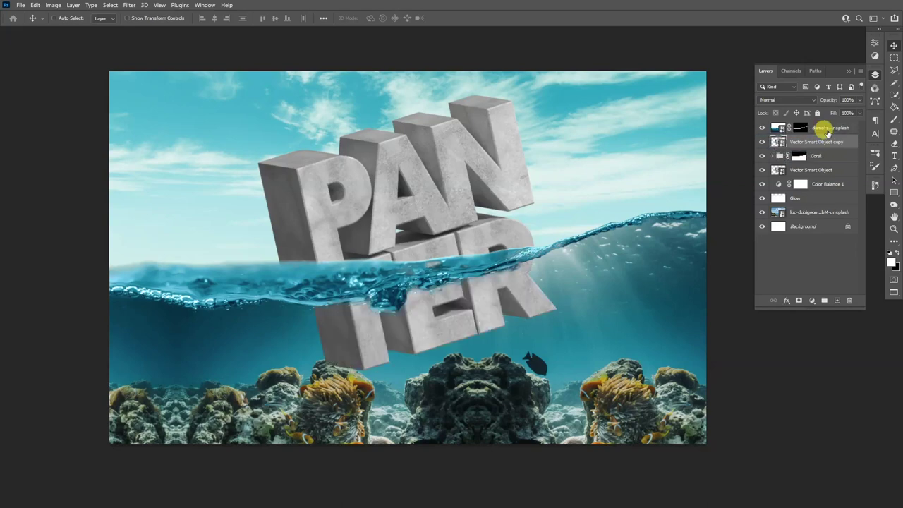
Toggle the visibility of the Coral group and the wave layer to examine how they overlap the lettering.
click(762, 156)
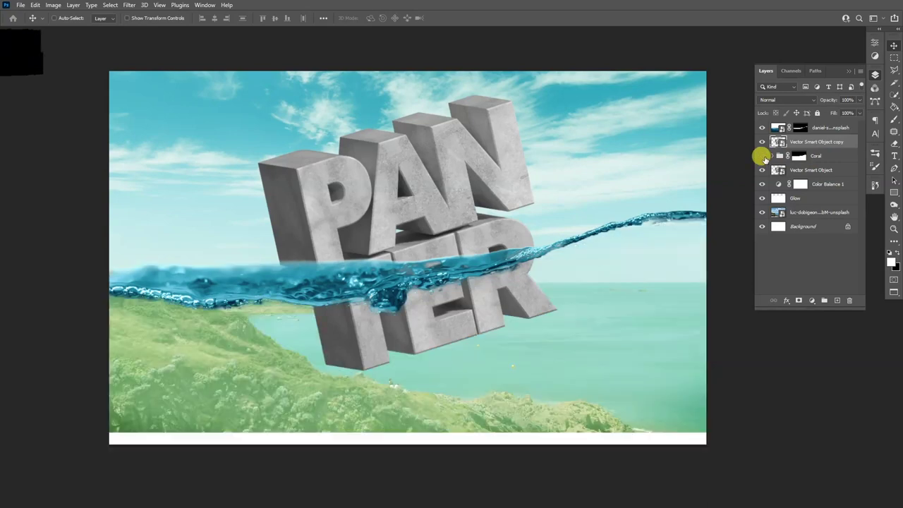
click(762, 156)
click(762, 155)
click(762, 155)
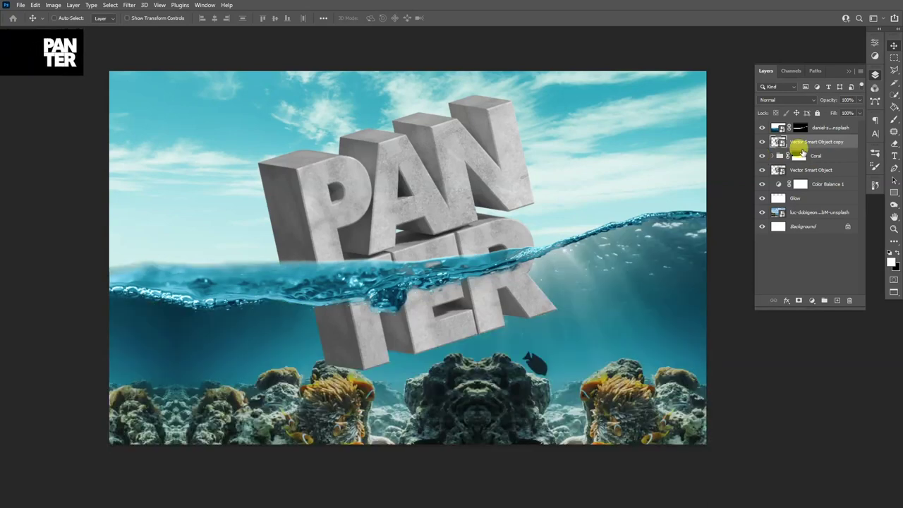
click(806, 128)
click(762, 128)
click(762, 127)
Enlarge the lettering copy with Free Transform so it nearly spans the canvas height.
click(809, 143)
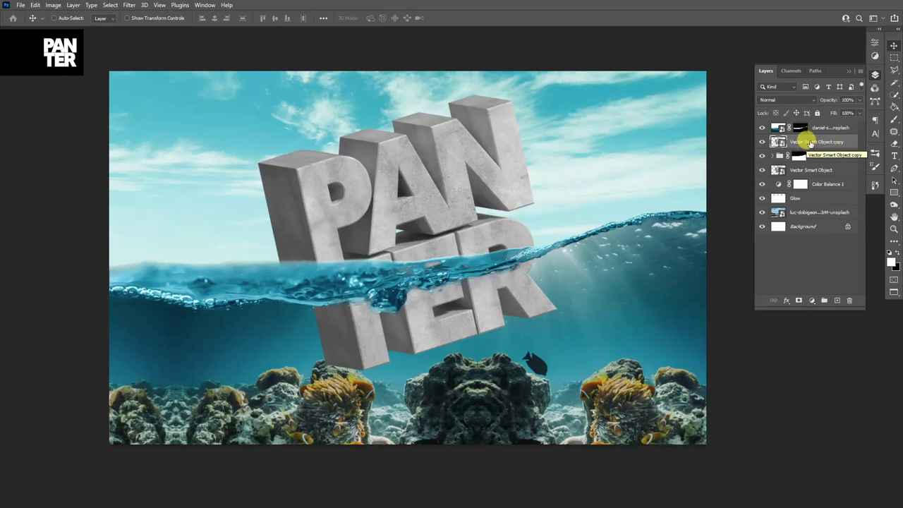
key(ctrl+t)
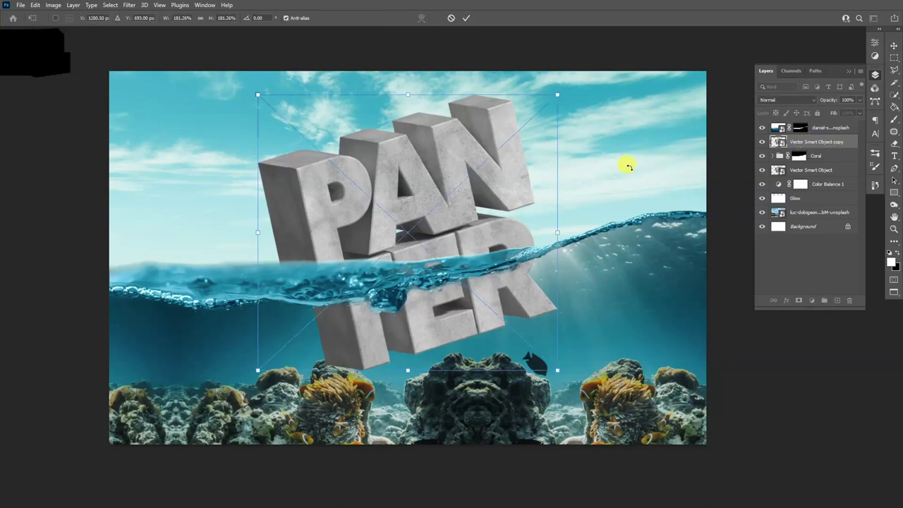
drag(556, 369, 596, 390)
key(Return)
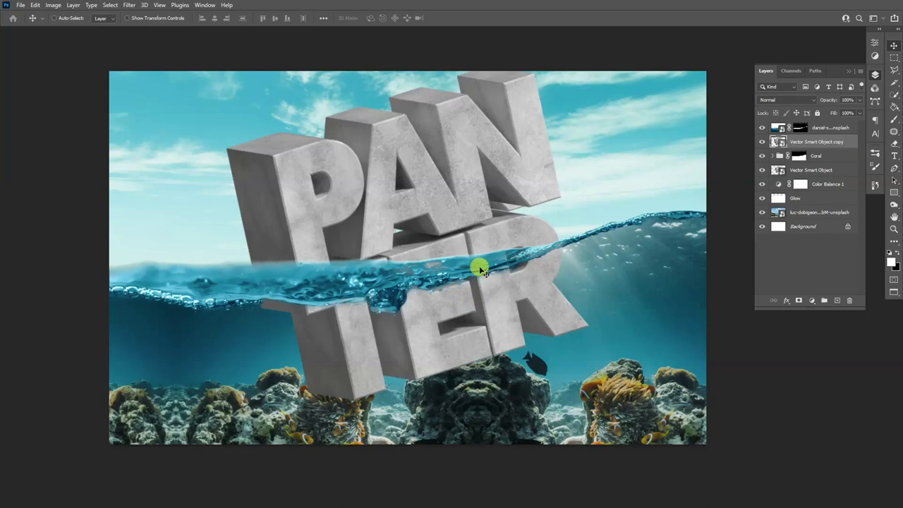
Load the Coral group's mask as a selection and use it to mask the lettering copy so it shows only below the waterline.
ctrl+click(799, 156)
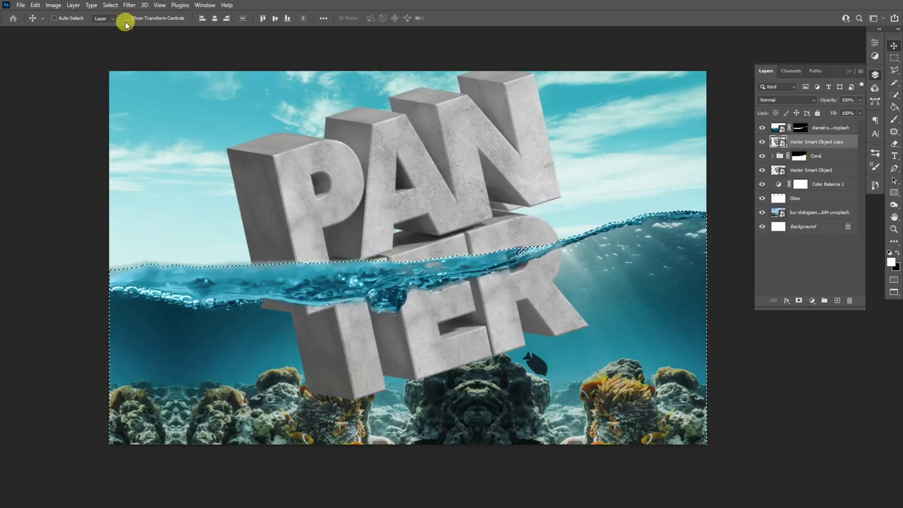
click(110, 5)
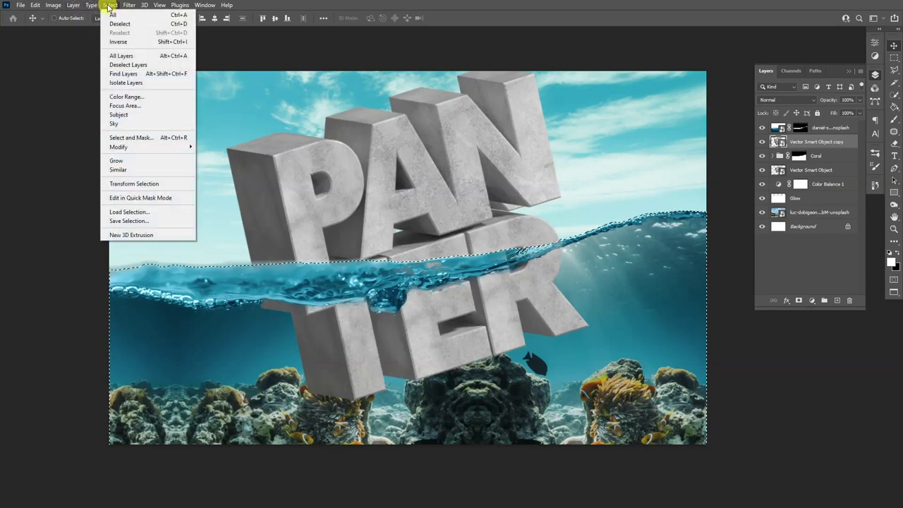
click(118, 41)
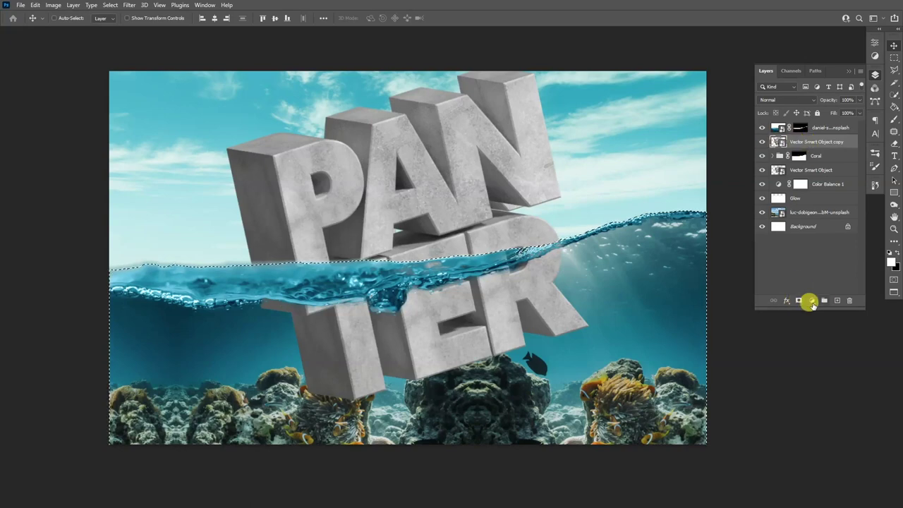
click(798, 301)
key(ctrl+0)
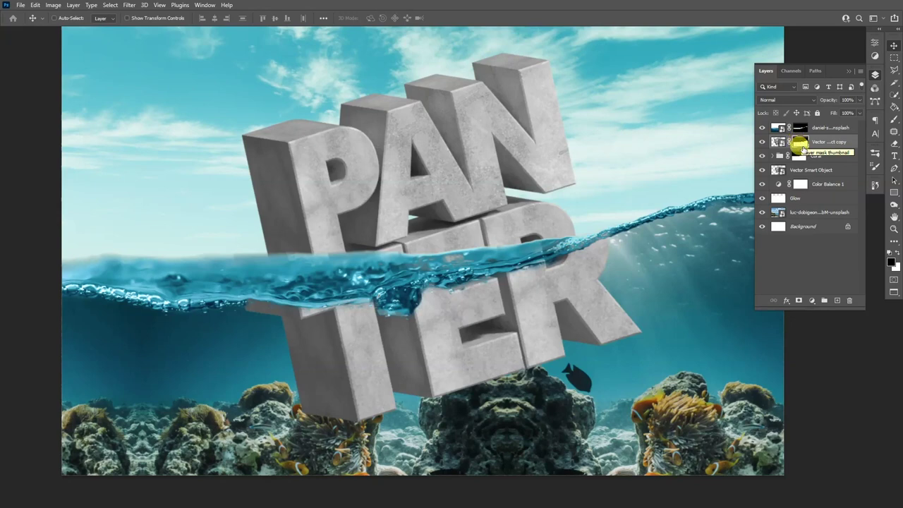
click(762, 141)
click(762, 141)
Choose the Brush and shrink its soft tip to 151 px for work on the lettering copy's mask.
scroll(270, 235, up, 2)
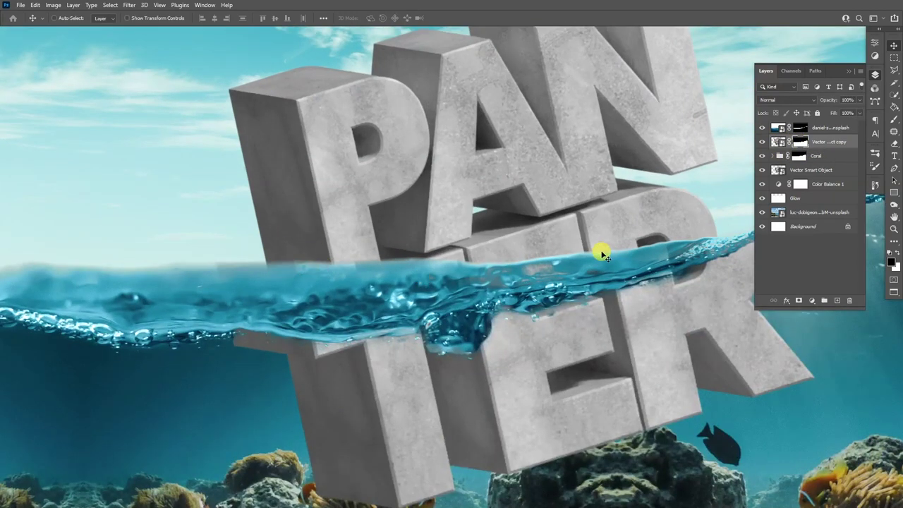
click(893, 127)
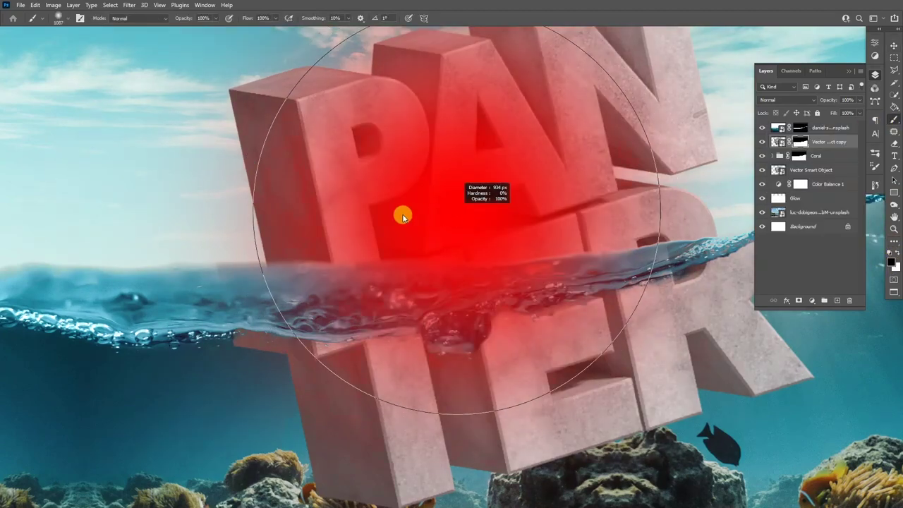
drag(403, 207, 261, 228)
drag(607, 215, 403, 239)
drag(429, 205, 436, 368)
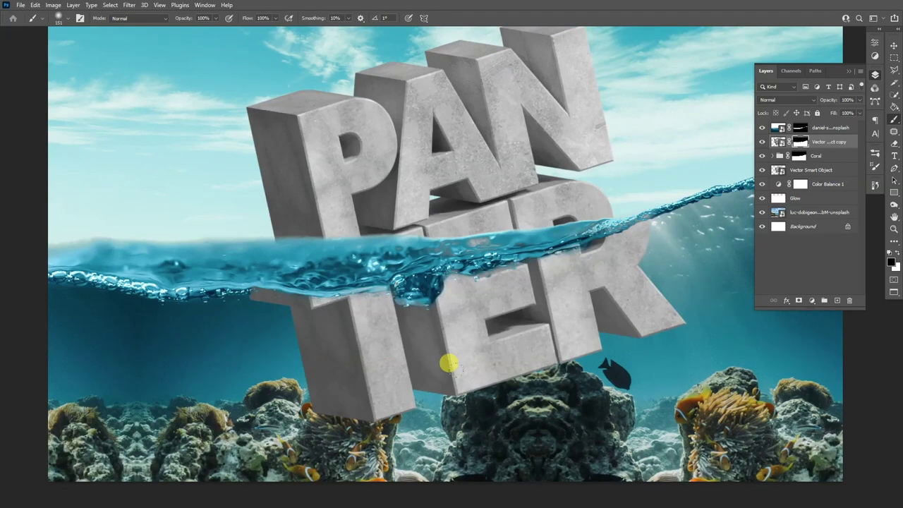
scroll(587, 403, up, 1)
drag(571, 418, 560, 379)
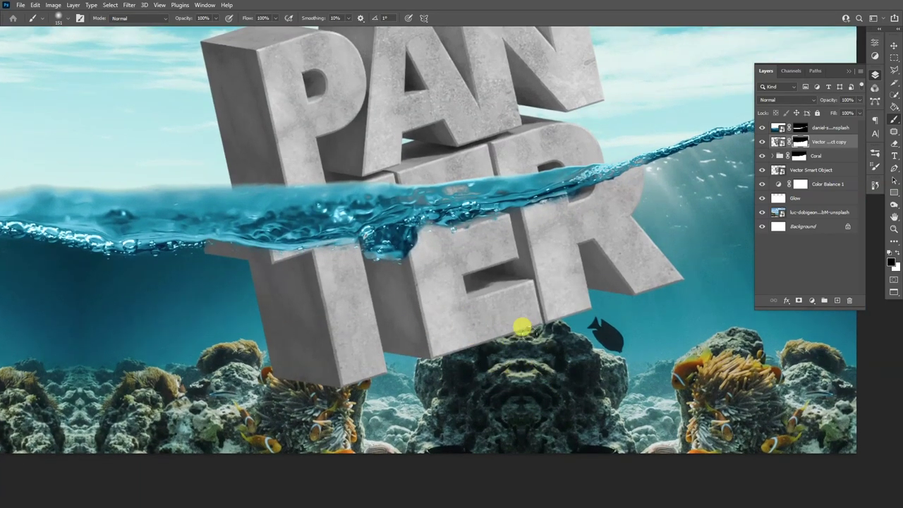
Hide the lettering copy and expand the Coral group to reach the coral photo layer with Quick Selection.
click(893, 46)
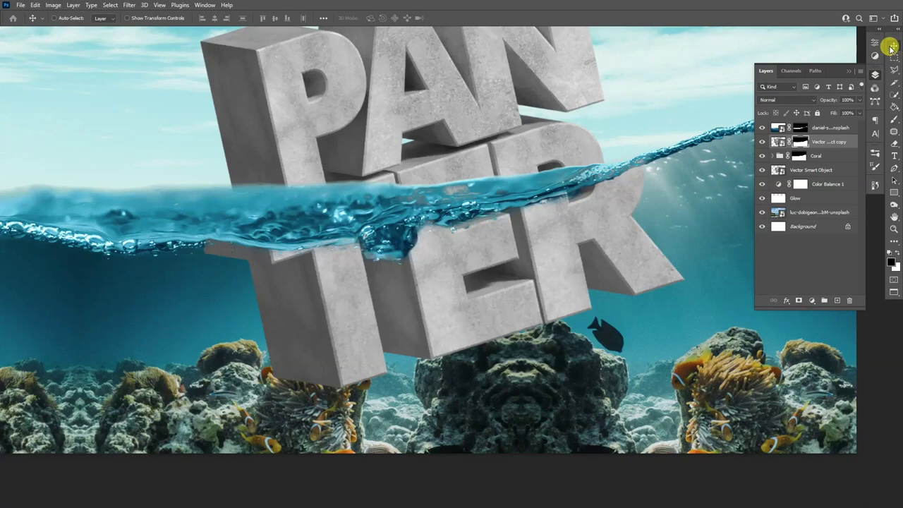
click(762, 142)
scroll(460, 413, up, 1)
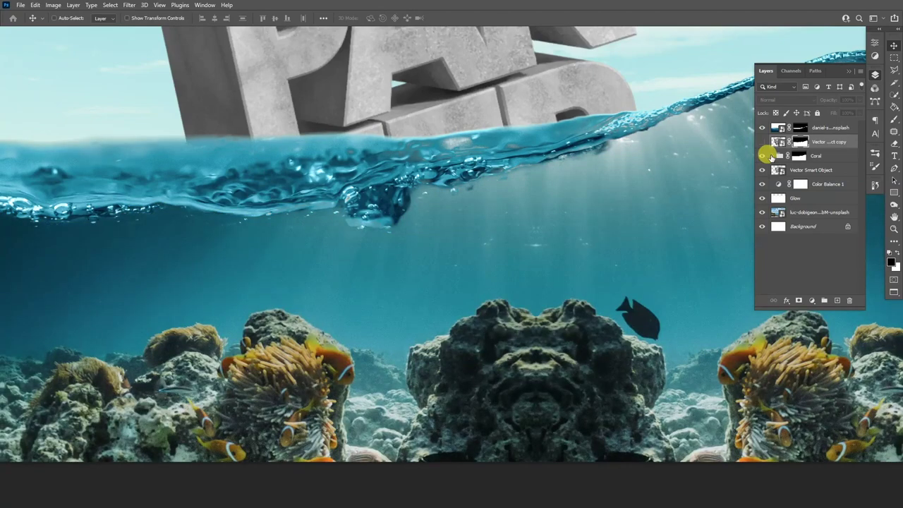
click(772, 156)
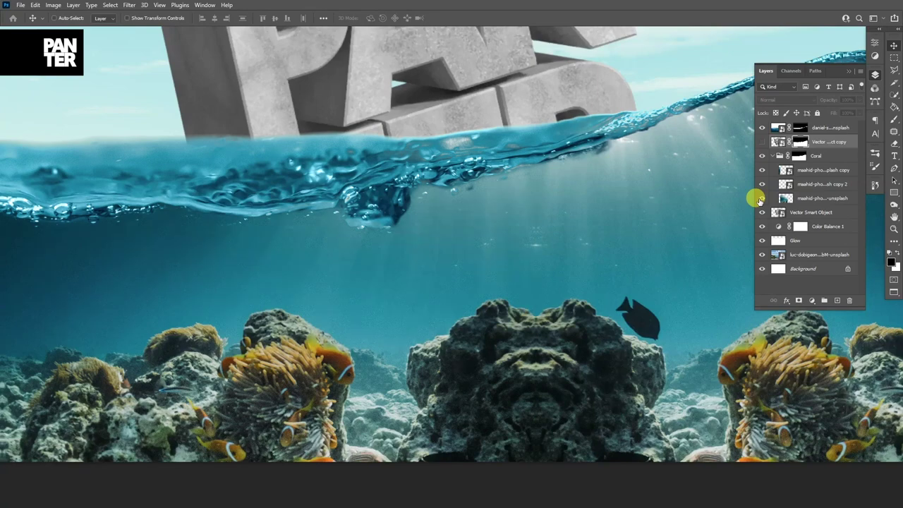
key(alt+bracketleft)
key(w)
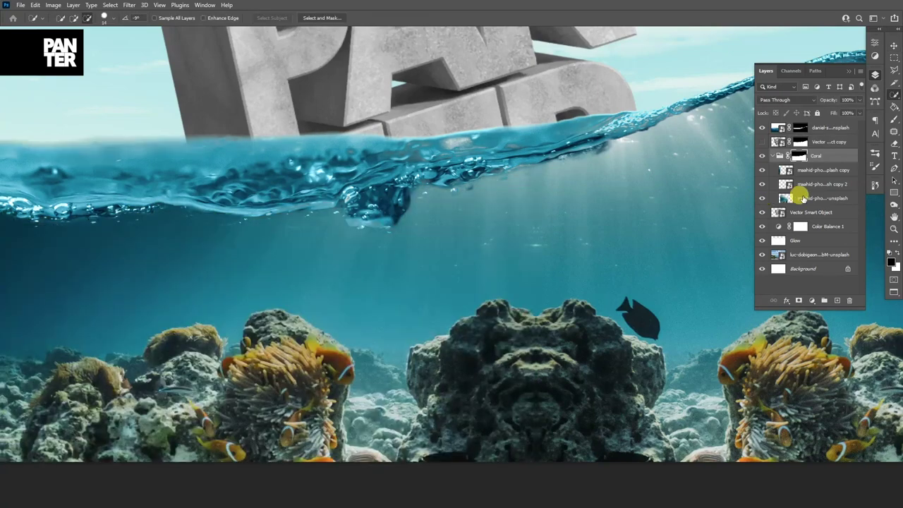
click(796, 197)
right_click(894, 99)
click(845, 104)
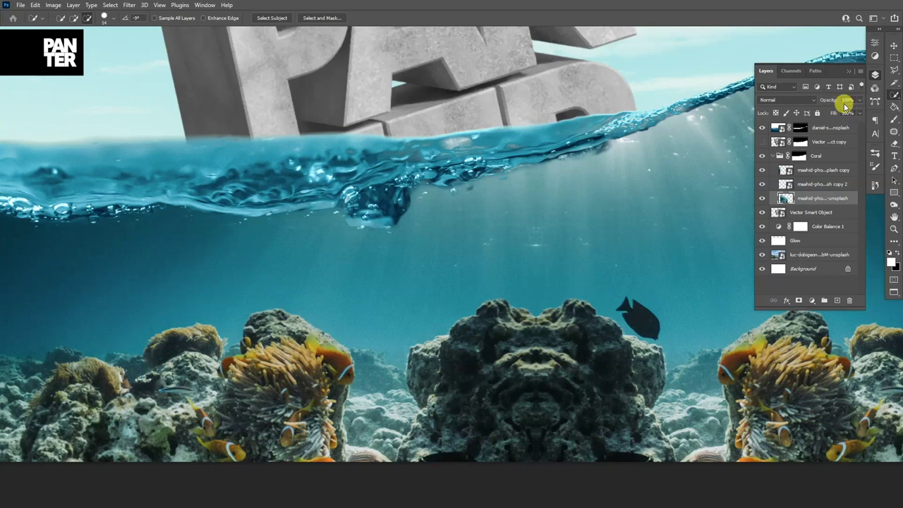
Quick-select the rocks around the left anemone and the left half of the central rock in the coral layers, adding to the selection.
click(75, 18)
mouse_move(409, 344)
mouse_down()
mouse_move(469, 339)
mouse_move(484, 313)
mouse_up()
mouse_move(273, 378)
mouse_down()
mouse_move(313, 353)
mouse_move(289, 332)
mouse_move(272, 331)
mouse_up()
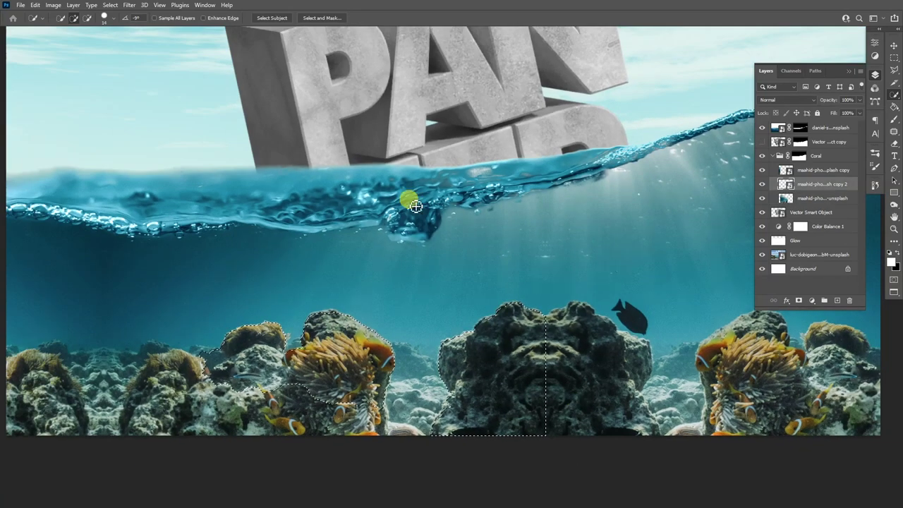
click(788, 173)
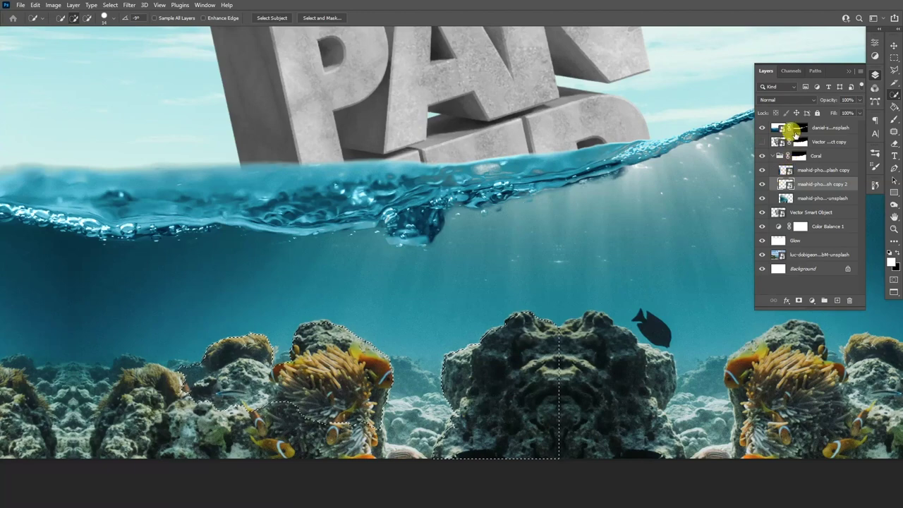
Show the lettering copy again and make its layer mask active for painting with the Brush inside the rock selection.
click(761, 142)
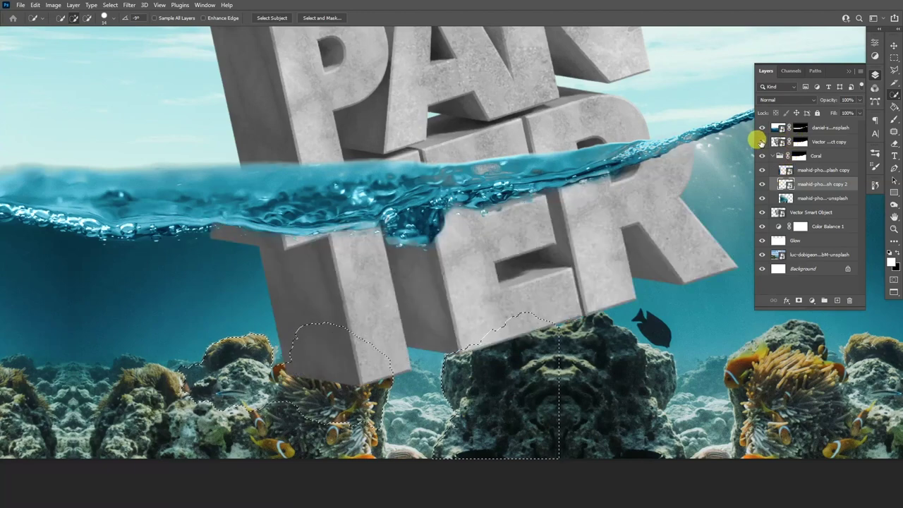
click(799, 143)
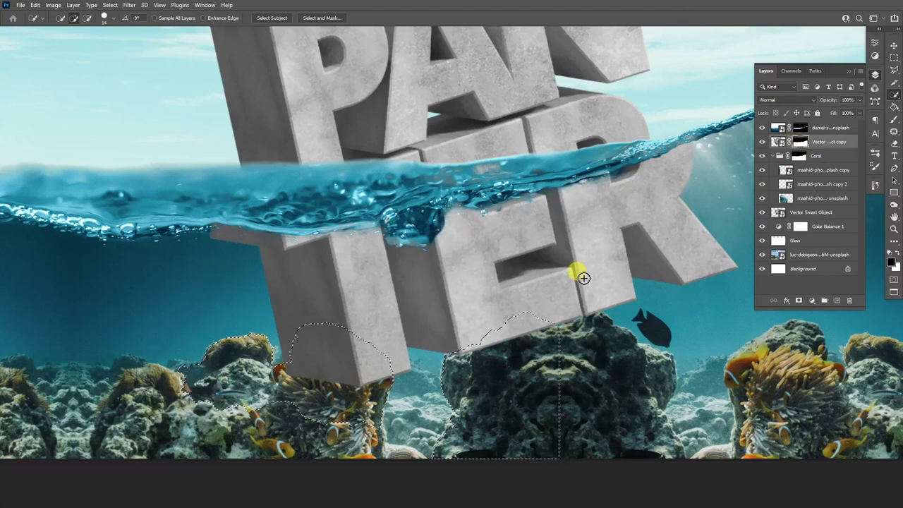
key(b)
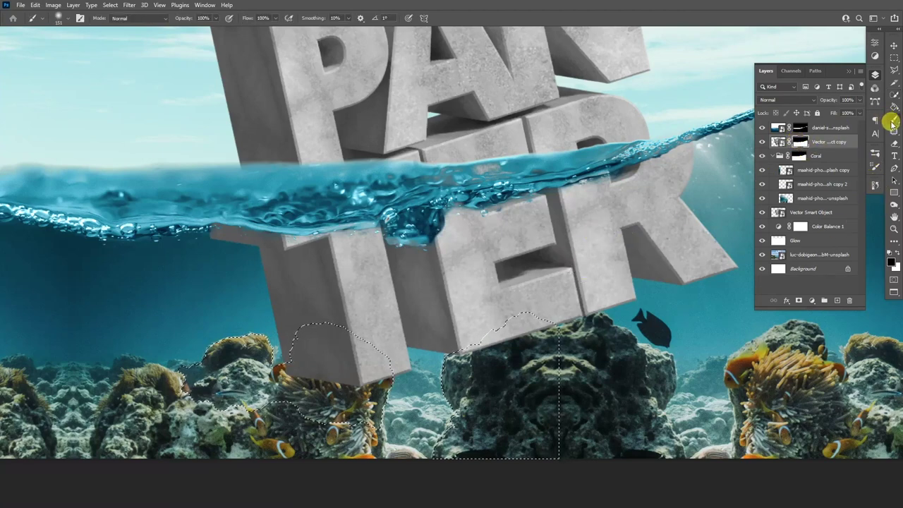
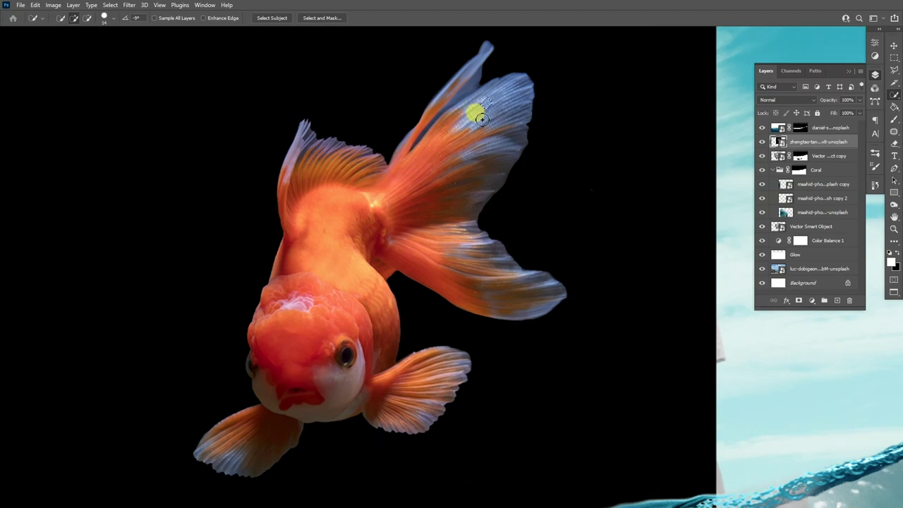
Quick-select the whole goldfish with its fins and tail, and mask out the black background.
mouse_move(418, 194)
mouse_down()
mouse_move(384, 216)
mouse_move(343, 222)
mouse_move(322, 257)
mouse_move(329, 314)
mouse_move(317, 350)
mouse_move(346, 372)
mouse_move(314, 383)
mouse_move(277, 419)
mouse_up()
drag(362, 282, 405, 292)
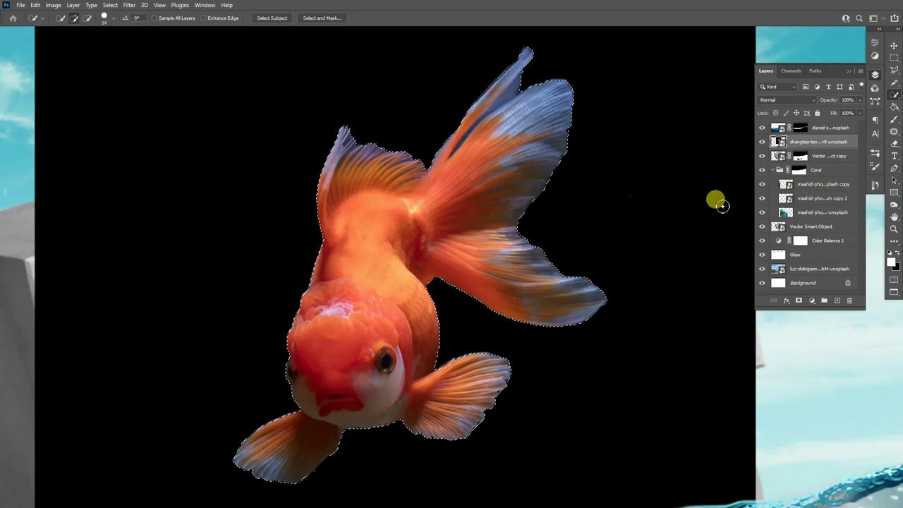
click(798, 302)
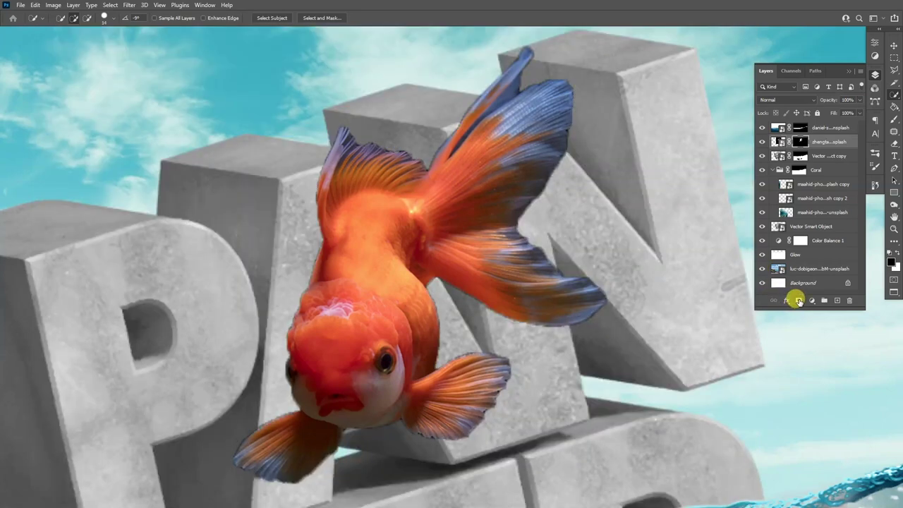
Inspect the dark fringe around the goldfish's fins and open its mask in Select and Mask for edge refinement.
scroll(331, 230, down, 2)
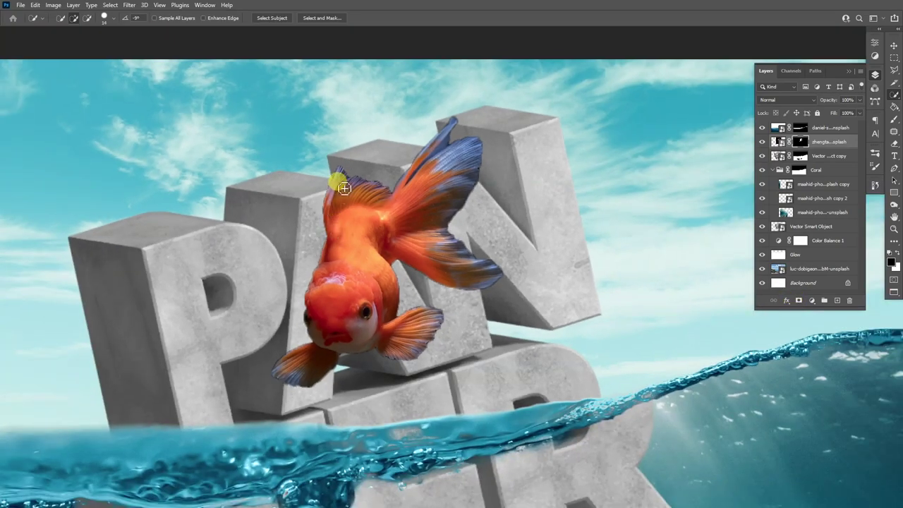
scroll(337, 179, up, 1)
scroll(340, 184, up, 1)
scroll(340, 183, up, 2)
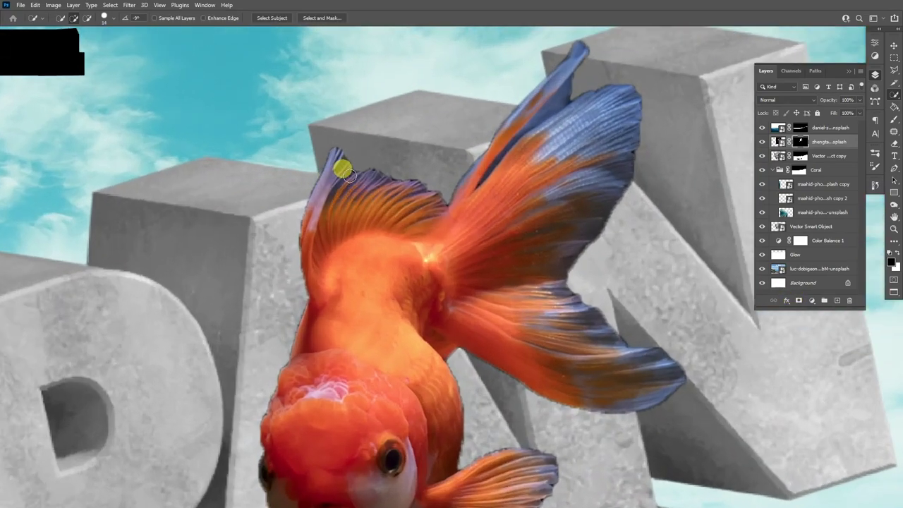
scroll(336, 156, down, 1)
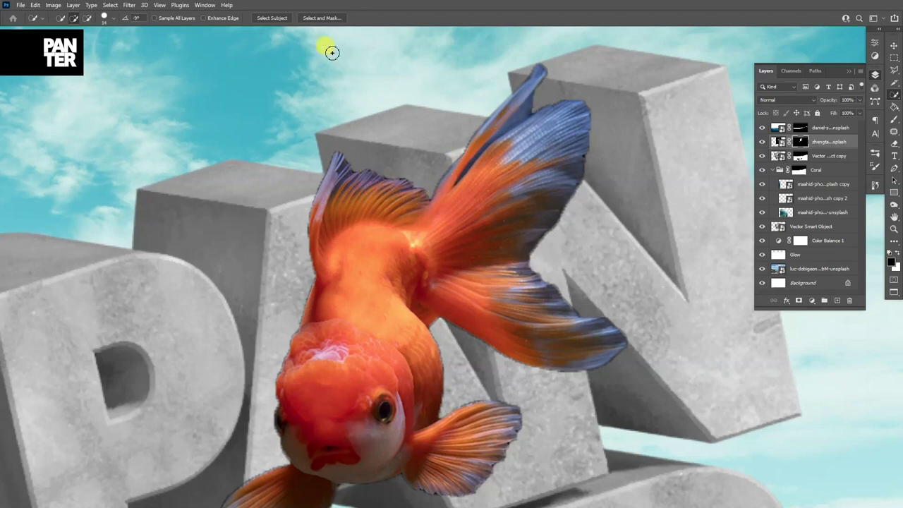
click(322, 18)
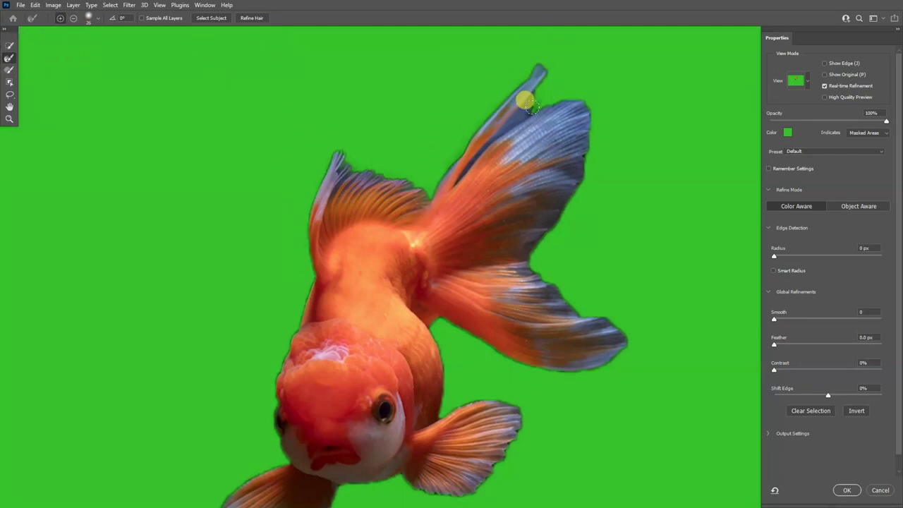
Move the goldfish underwater to the right of the letter R and scale it down to about 53%.
scroll(571, 243, down, 2)
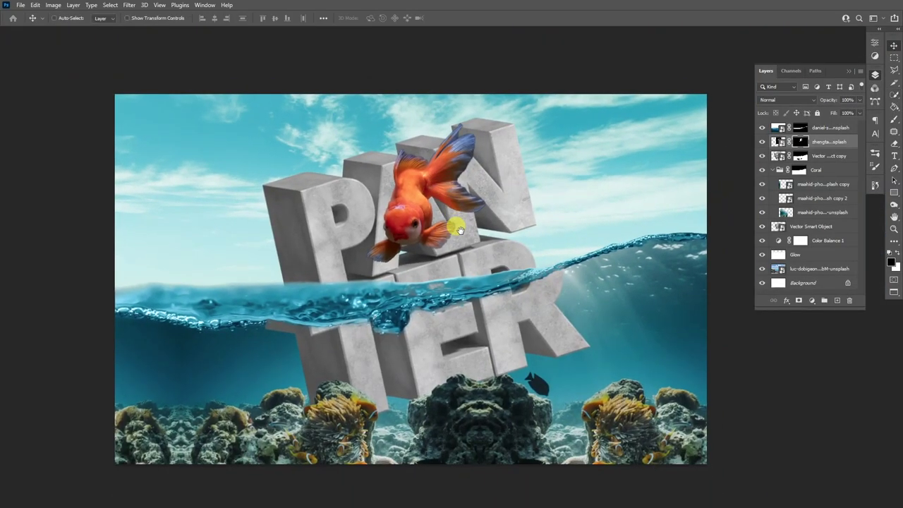
drag(437, 247, 577, 345)
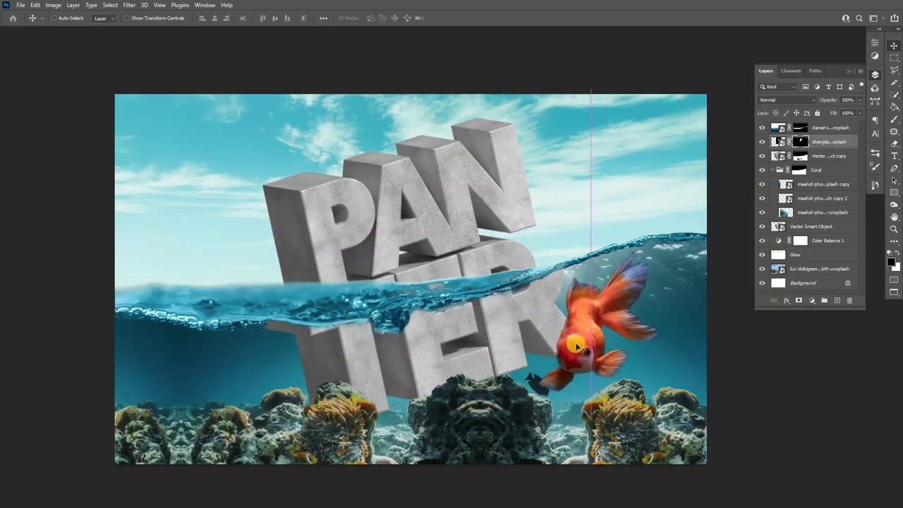
key(ctrl+t)
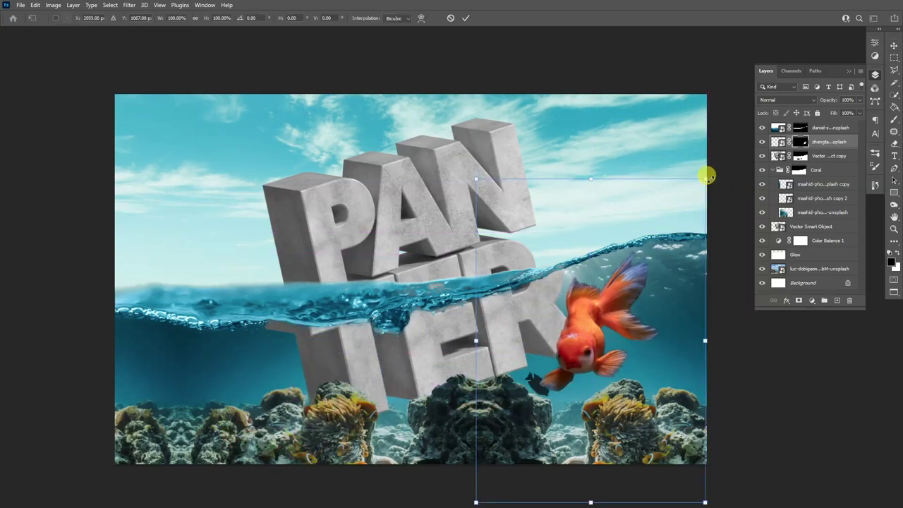
drag(707, 176, 656, 254)
double_click(618, 319)
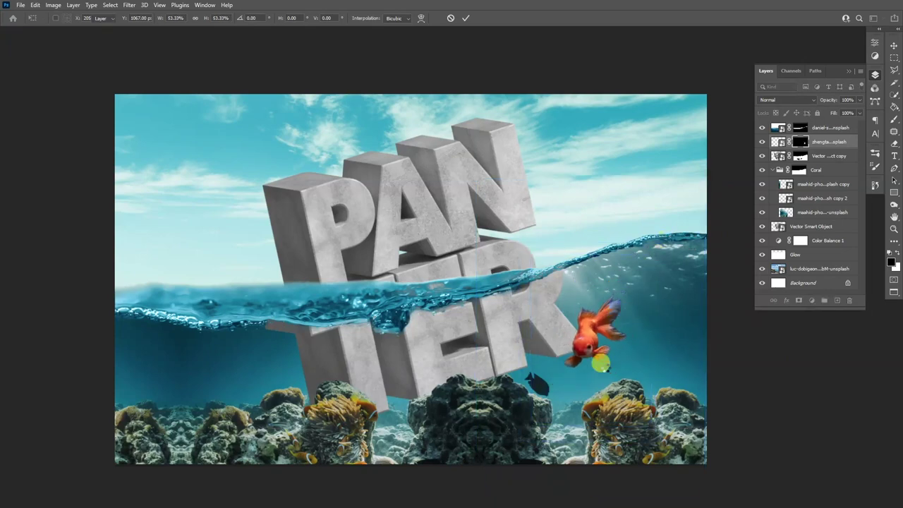
drag(611, 340, 639, 339)
Switch to File Explorer and place the shark photo from the SEA folder into the Photoshop composition above the goldfish layer.
key(alt+Tab)
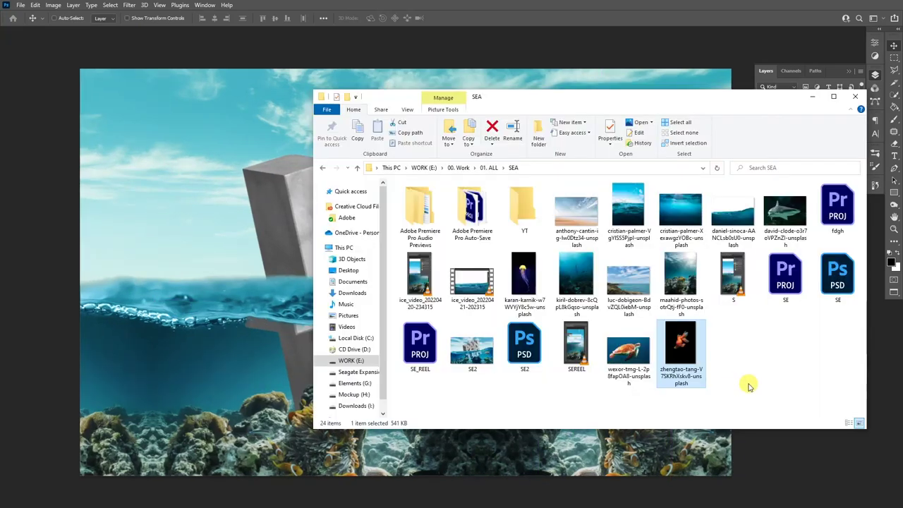
click(799, 221)
drag(786, 211, 242, 224)
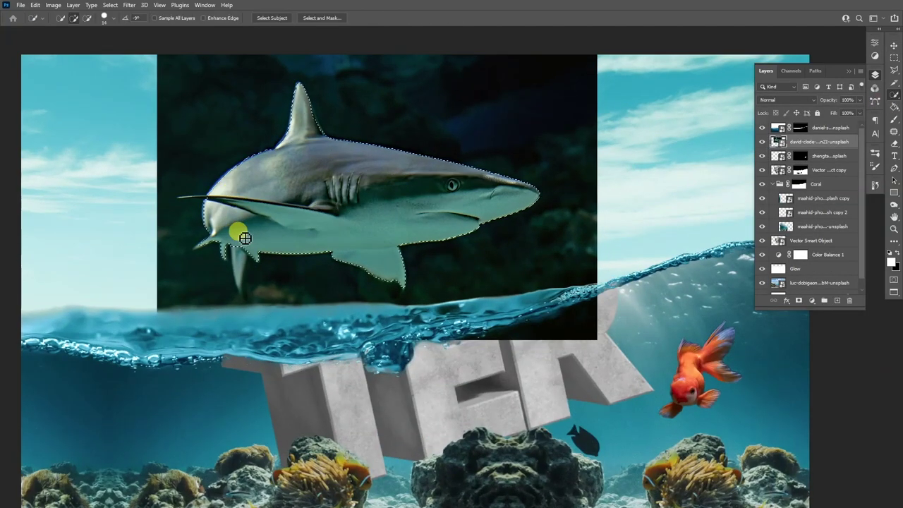
Check the selection around the shark's fins and mask out the dark background of its photo.
scroll(242, 238, up, 6)
scroll(289, 216, down, 4)
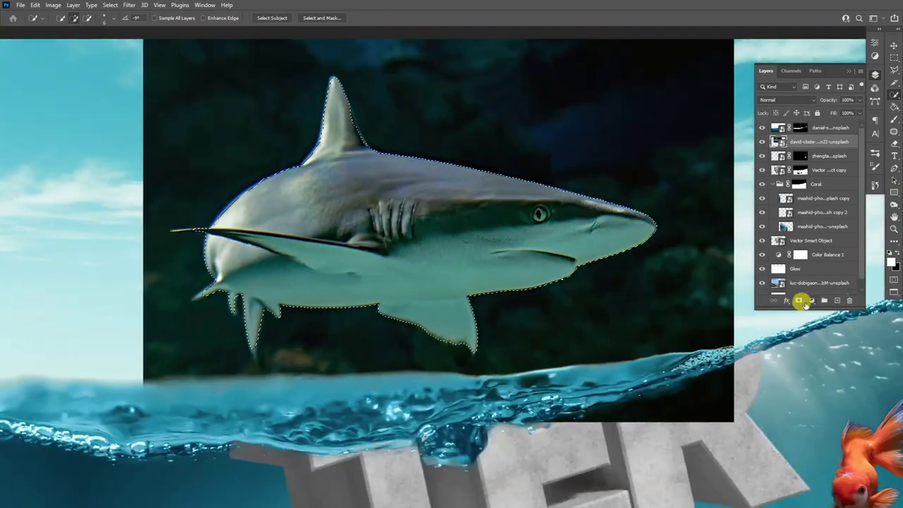
click(798, 300)
Scale the shark down to about 39.5% and place it underwater to the left of the lettering.
key(ctrl+0)
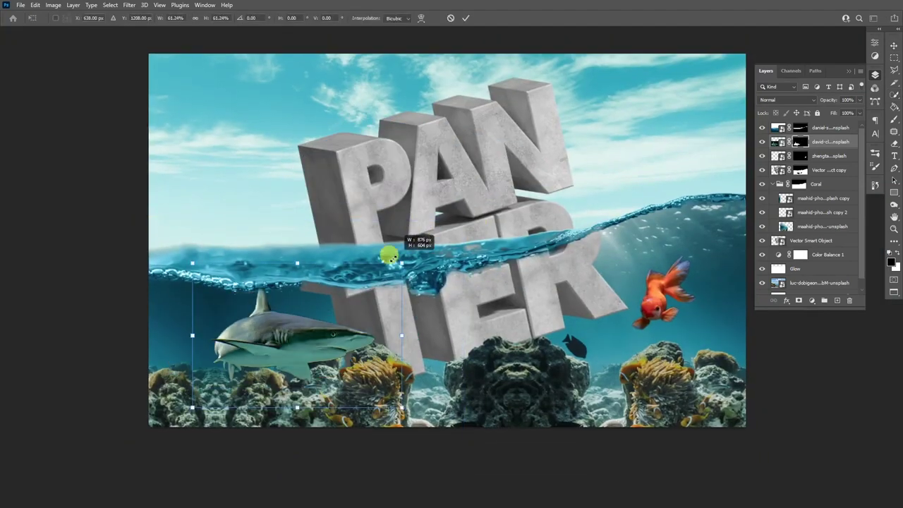
drag(389, 256, 295, 324)
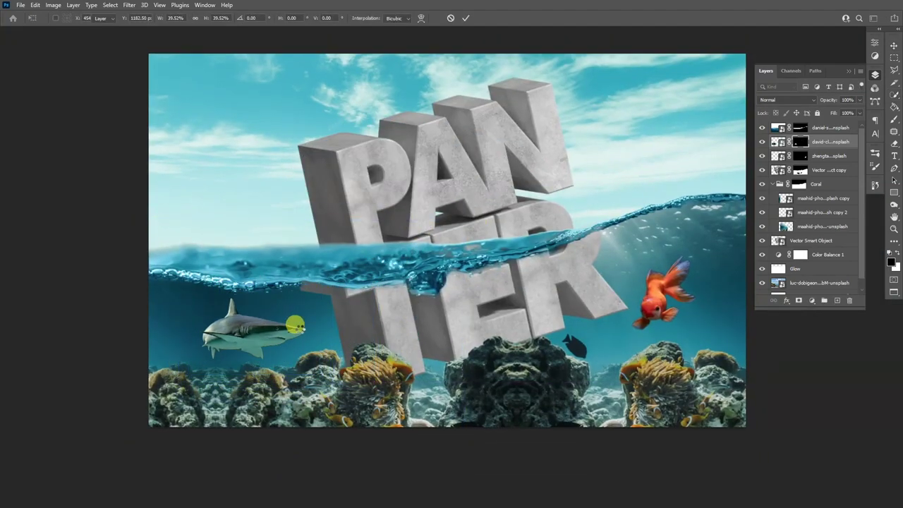
key(Return)
key(ctrl+plus)
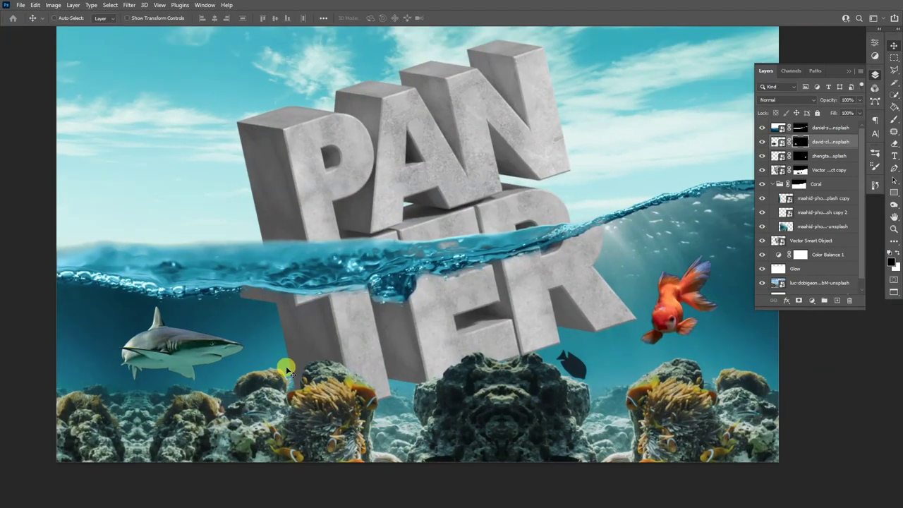
Move the shark slightly farther left in the water, away from the stone lettering.
drag(189, 355, 174, 355)
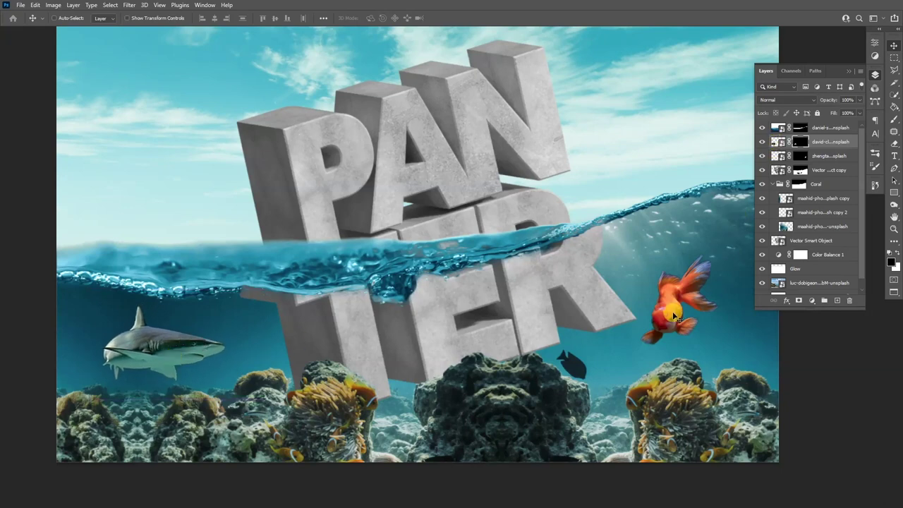
scroll(674, 315, down, 1)
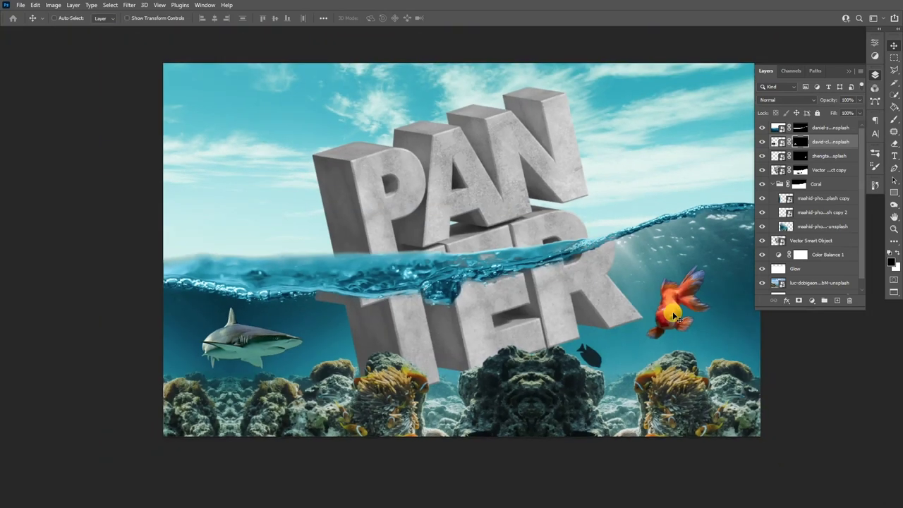
scroll(632, 328, up, 1)
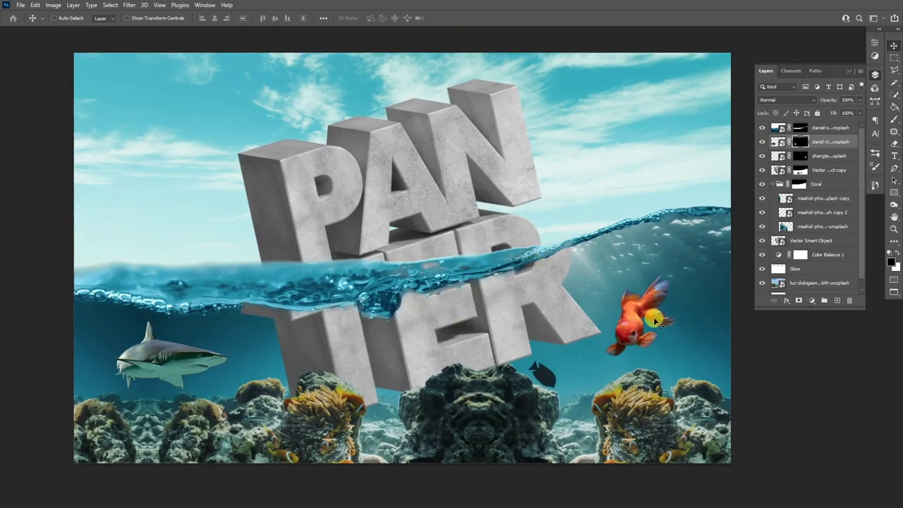
scroll(657, 337, down, 1)
scroll(659, 340, up, 1)
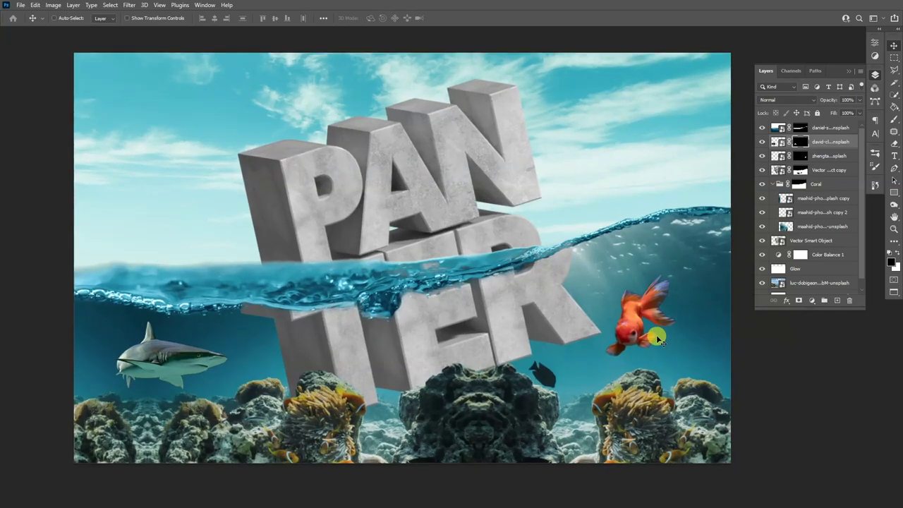
drag(658, 337, 663, 341)
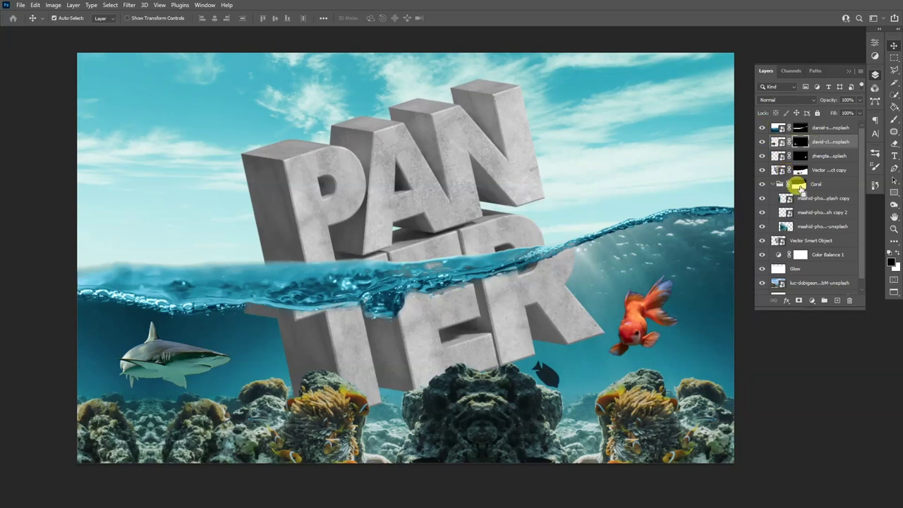
Load the Coral group's mask as a selection and add a Color Balance adjustment layer limited to the underwater area above the shark.
ctrl+click(797, 185)
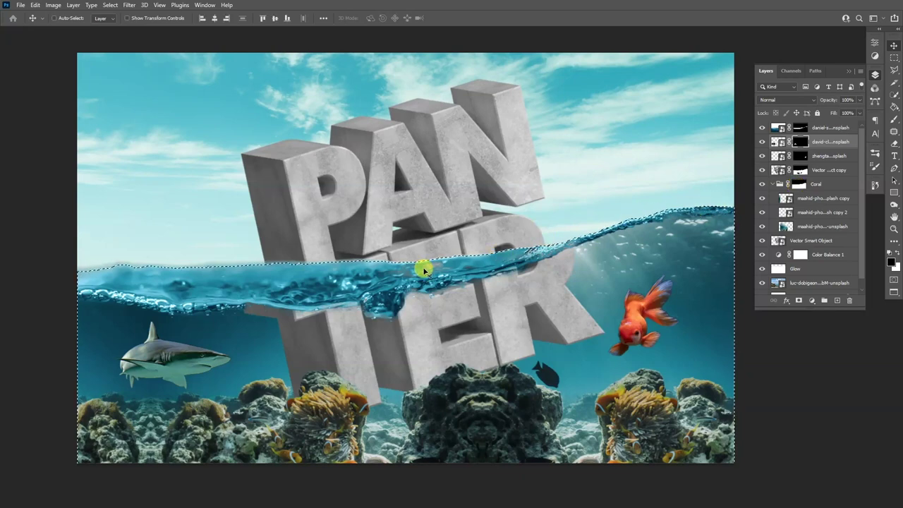
click(875, 59)
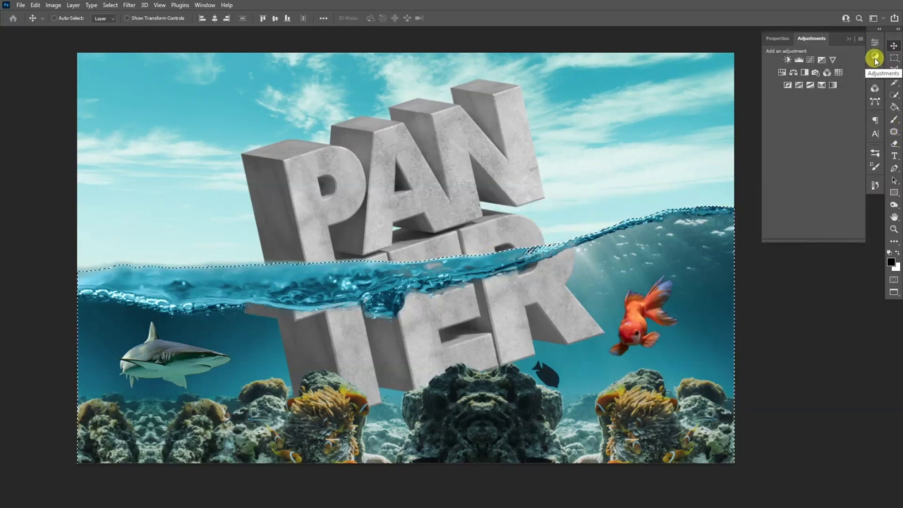
click(793, 73)
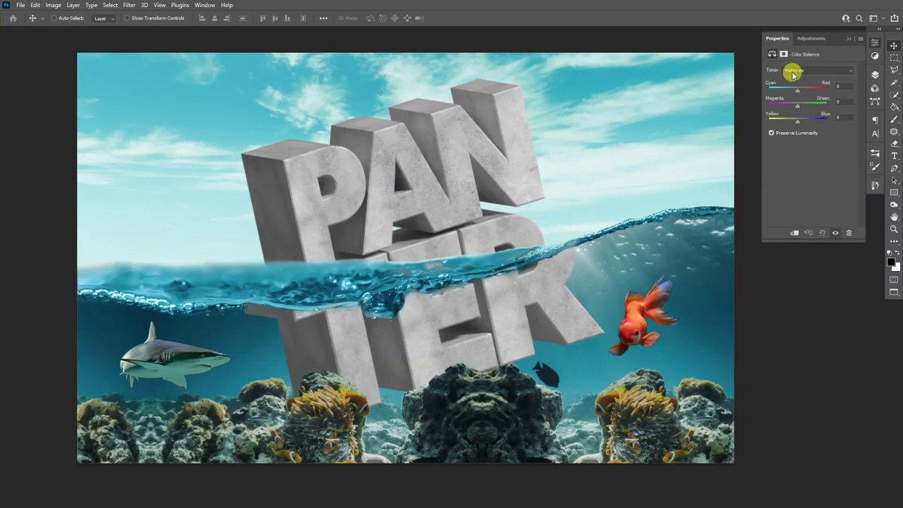
click(875, 74)
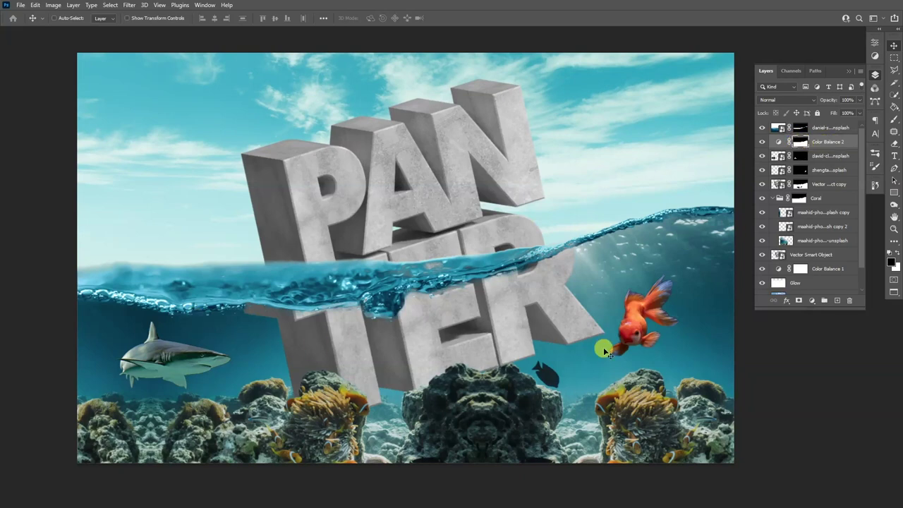
Set the underwater Color Balance midtones to Cyan-Red -100, Magenta-Green +9 and Yellow-Blue +24.
double_click(776, 142)
drag(800, 91, 776, 91)
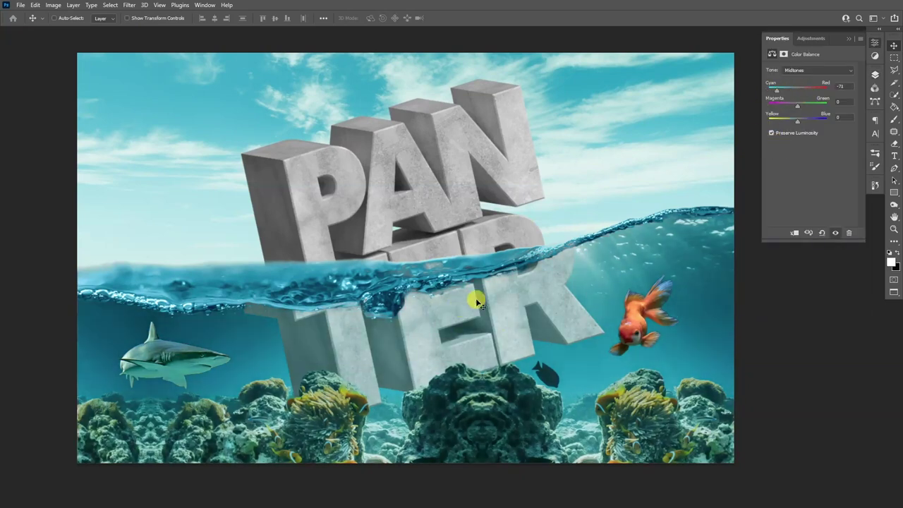
drag(786, 92, 768, 86)
drag(797, 119, 804, 122)
drag(808, 105, 796, 103)
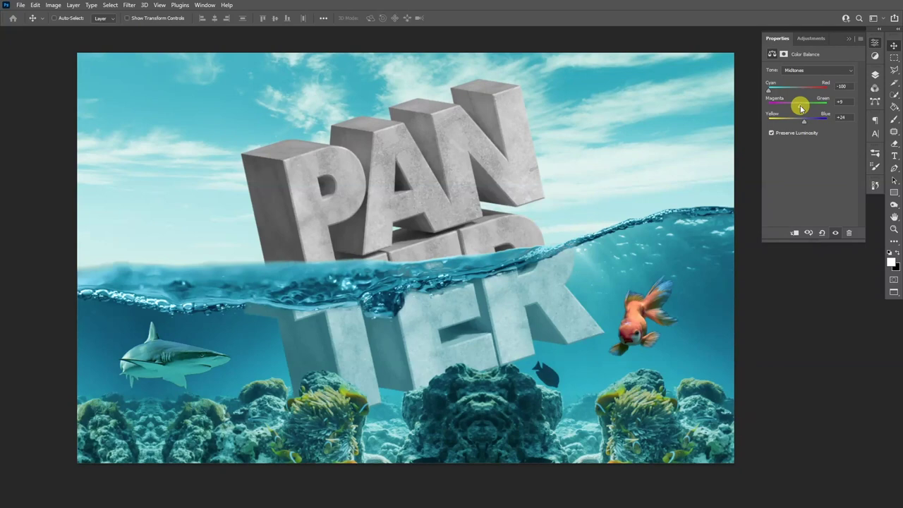
Load the underwater Color Balance layer's mask as a selection and add a Curves adjustment layer limited to that area.
click(874, 75)
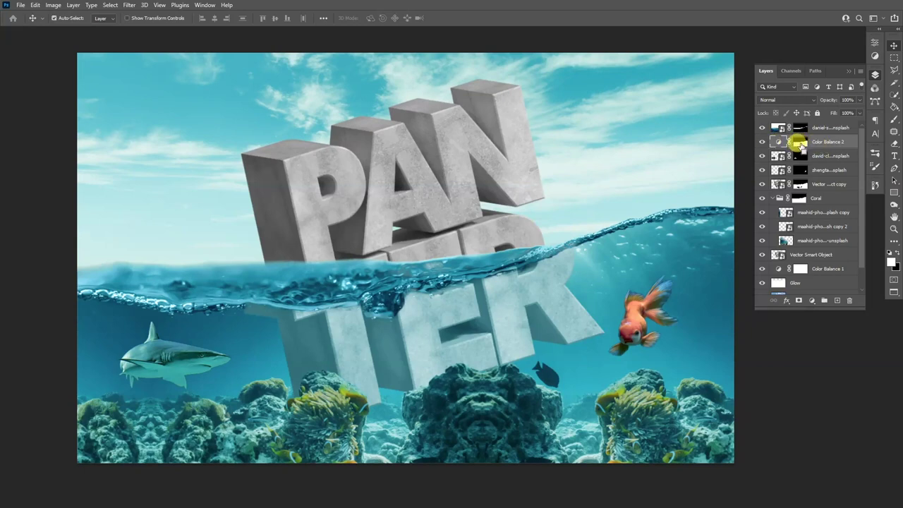
mouse_move(800, 145)
mouse_down()
mouse_move(827, 168)
mouse_move(805, 154)
mouse_up()
ctrl+click(801, 144)
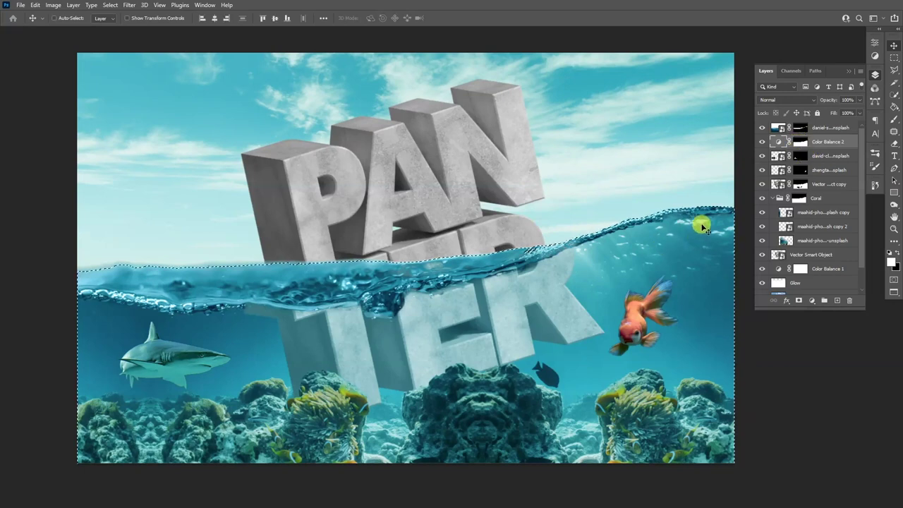
click(875, 56)
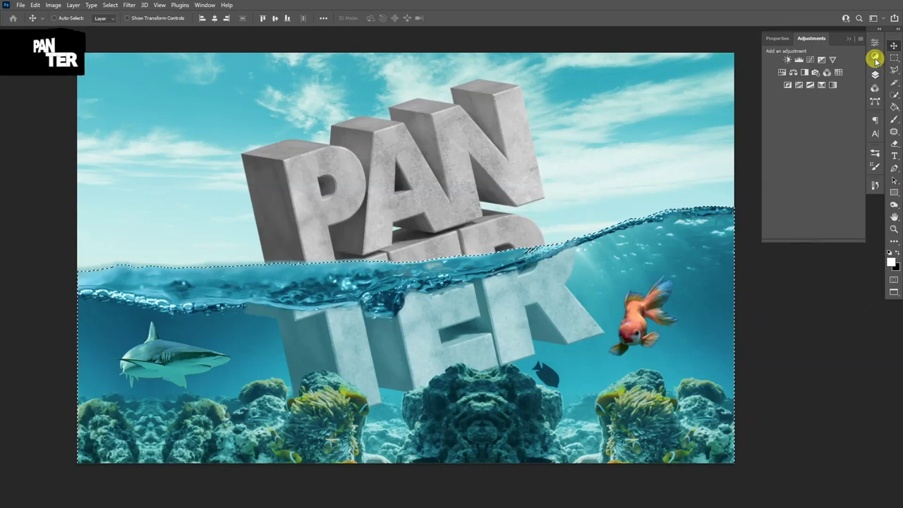
click(804, 73)
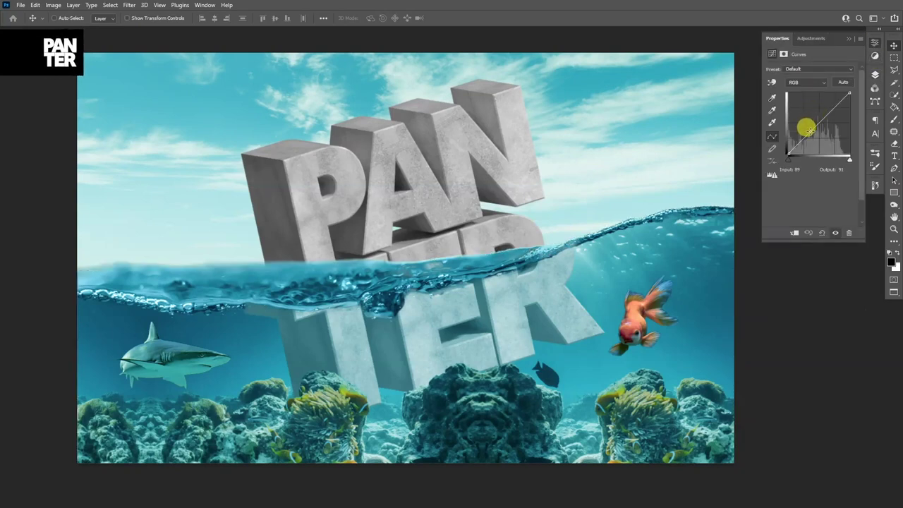
Pull the lower-middle part of the RGB curve down to darken the underwater area and deepen its contrast.
mouse_move(807, 128)
mouse_down()
mouse_move(800, 120)
mouse_move(812, 132)
mouse_up()
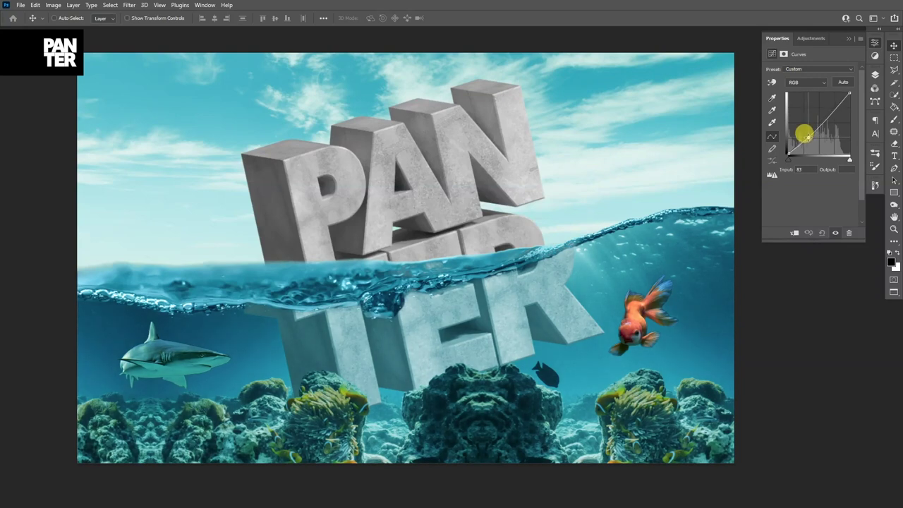
drag(824, 119, 805, 136)
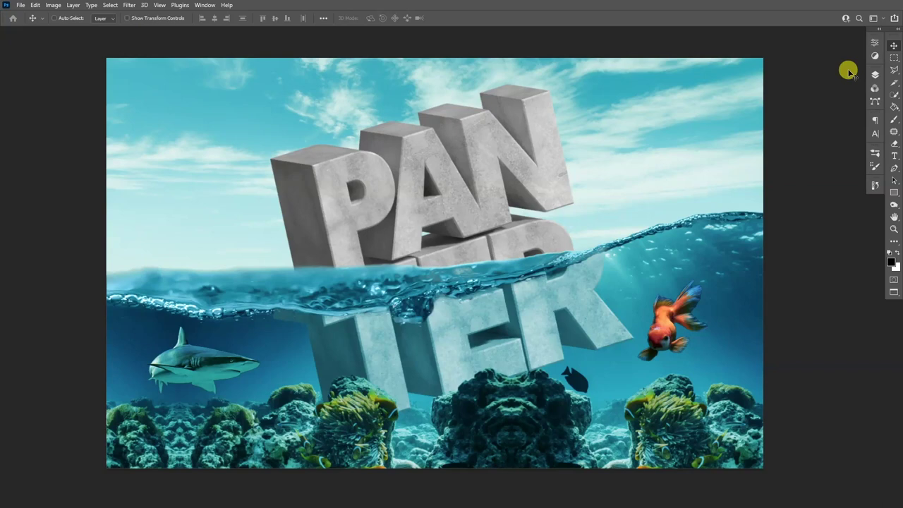
click(879, 76)
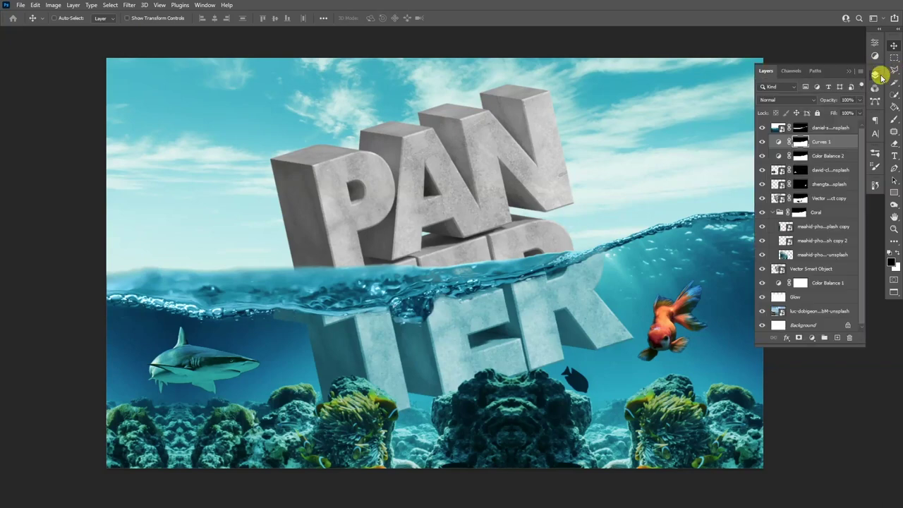